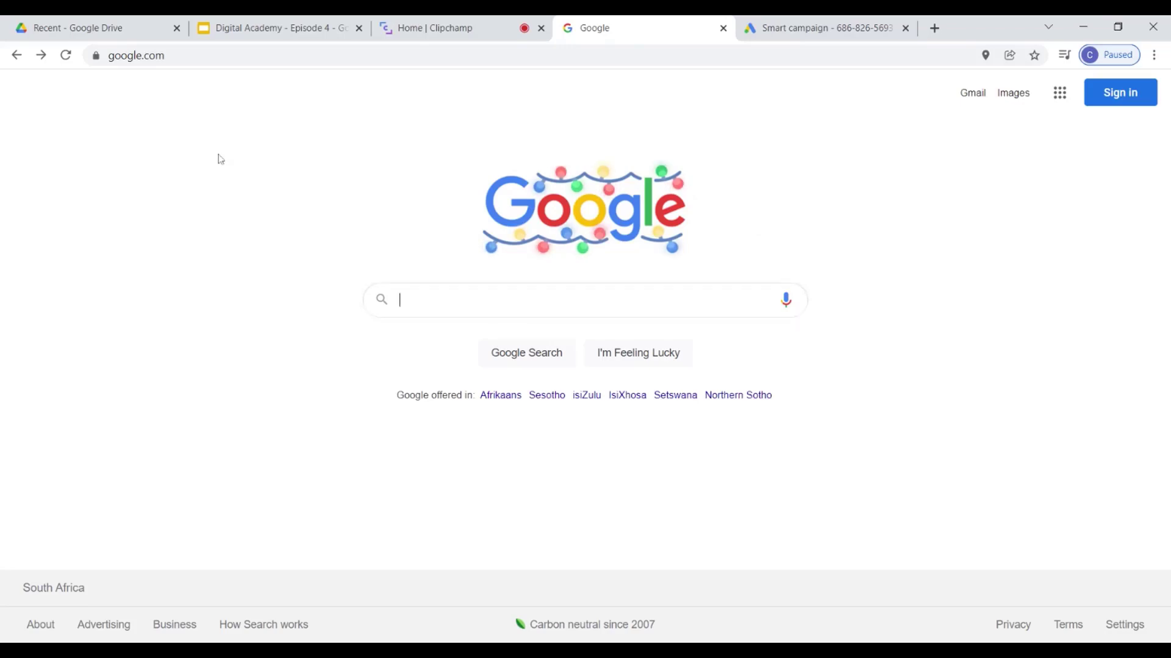
# Go to the Google Ads website at ads.google.com.
pyautogui.hotkey('ctrl', 'l')
pyautogui.write('ads.go')
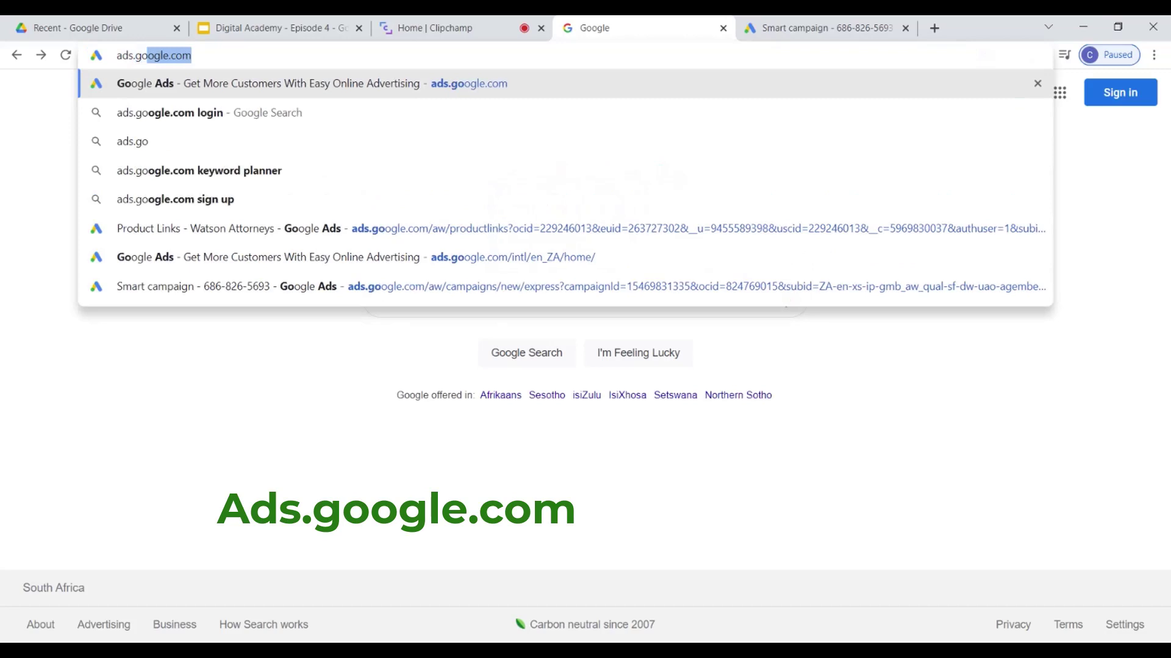
pyautogui.write('ogle')
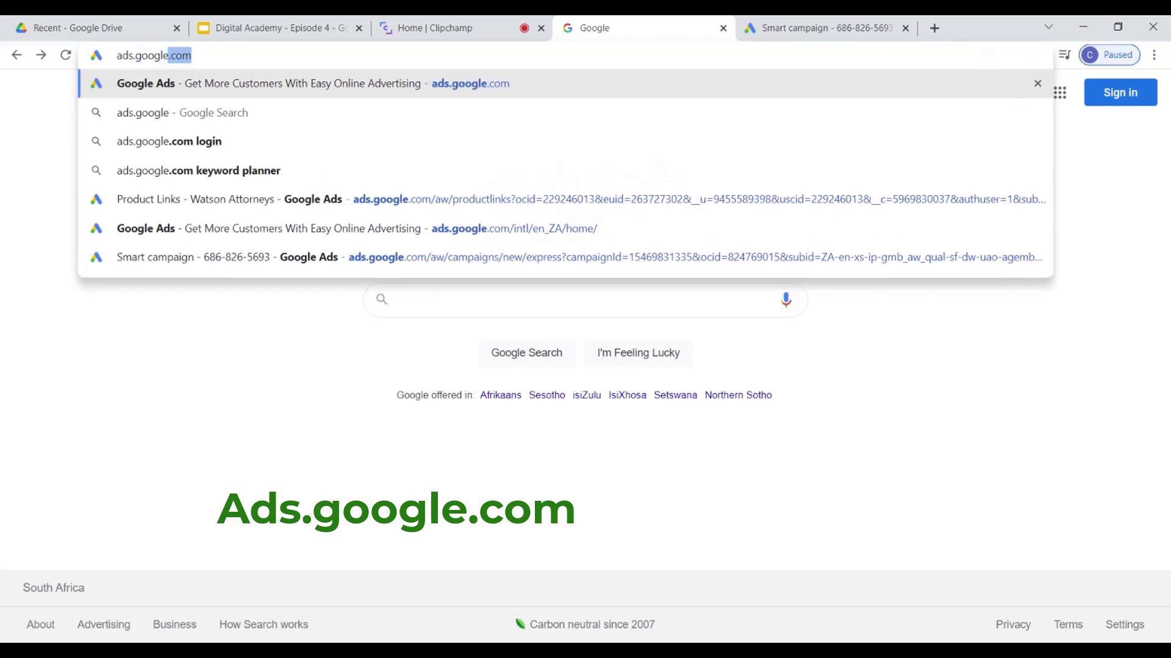
pyautogui.write('.com')
pyautogui.press('Delete')
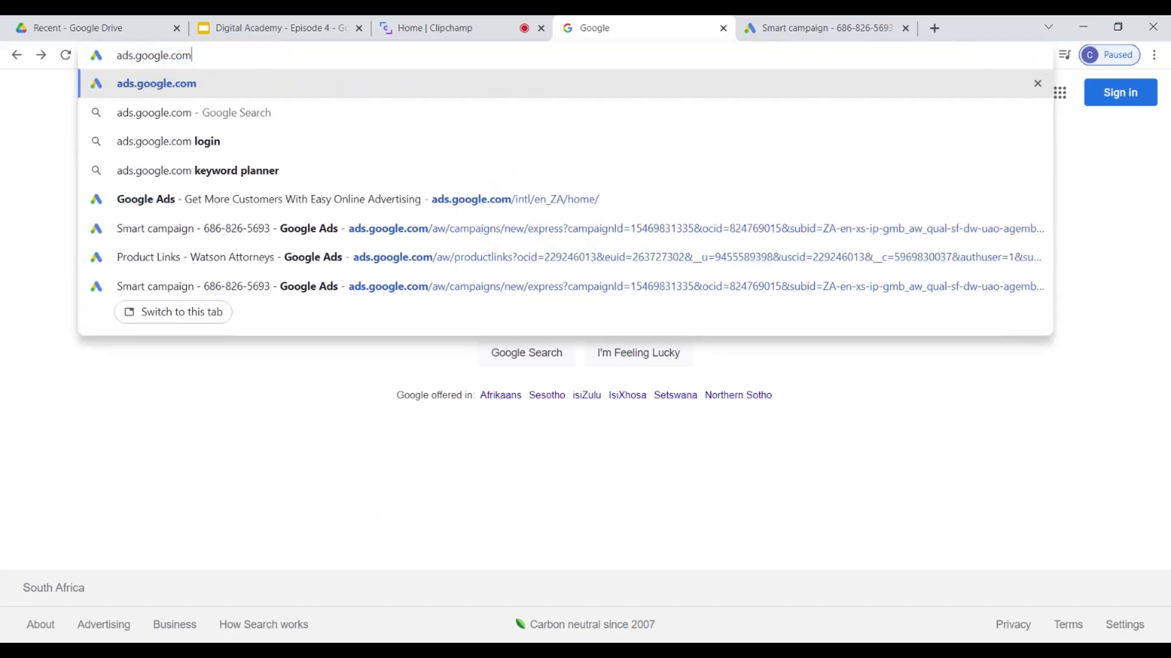
pyautogui.press('Return')
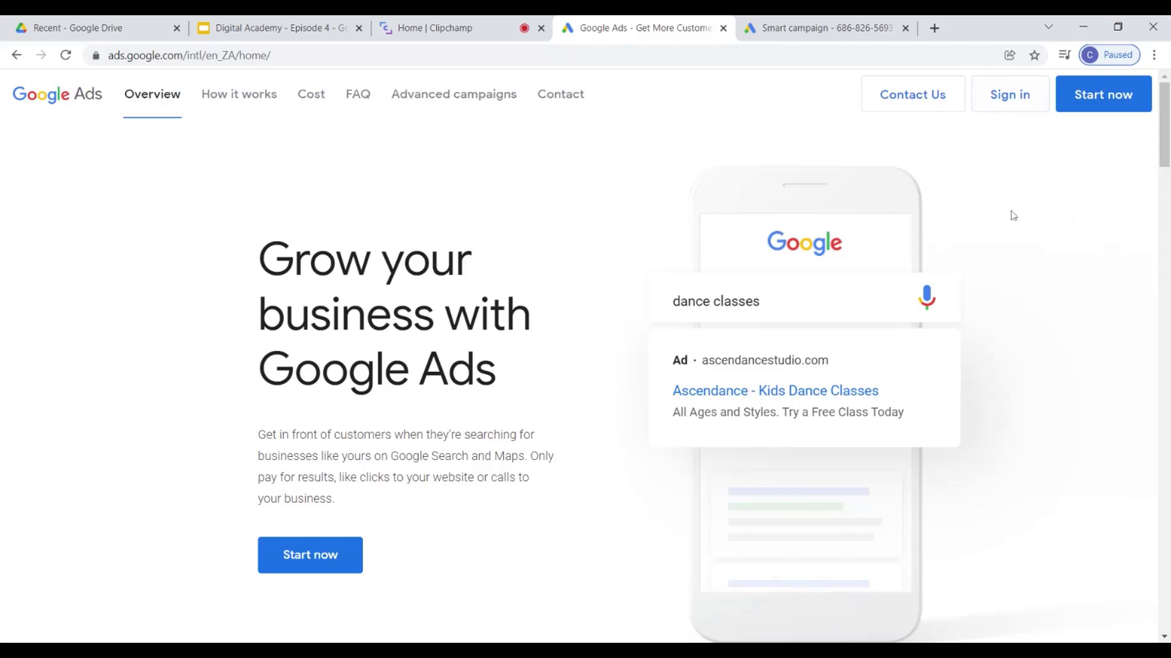
# Sign in to Google Ads with the restaurant account's e-mail address and the account password.
pyautogui.click(1013, 104)
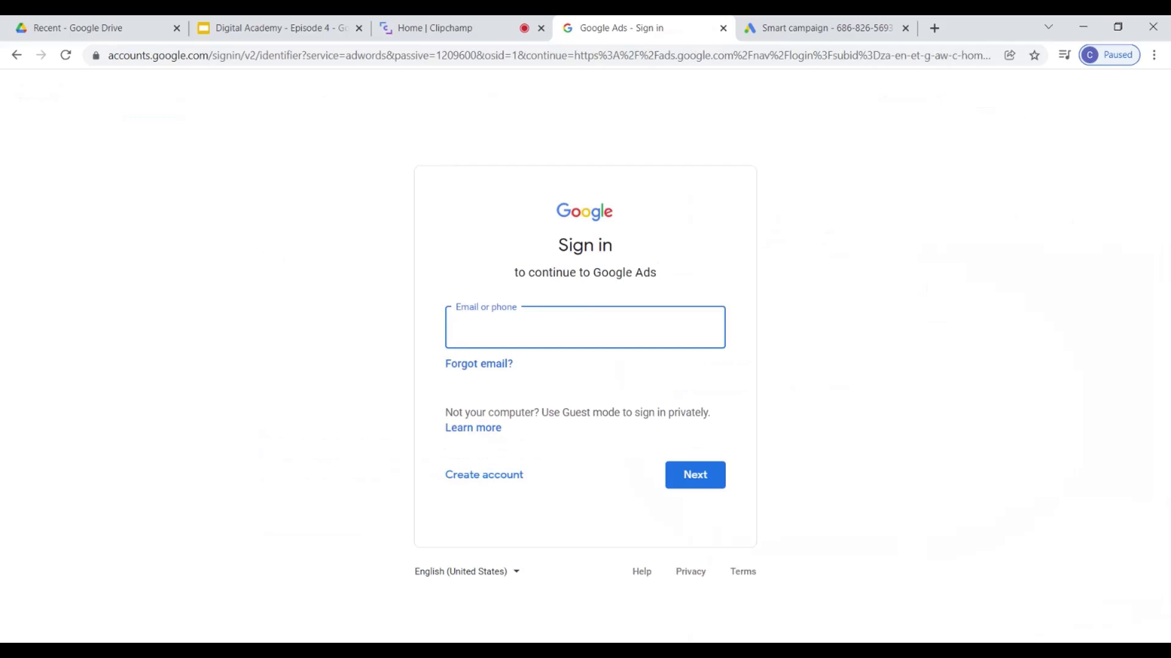
pyautogui.write('hun')
pyautogui.press('Down')
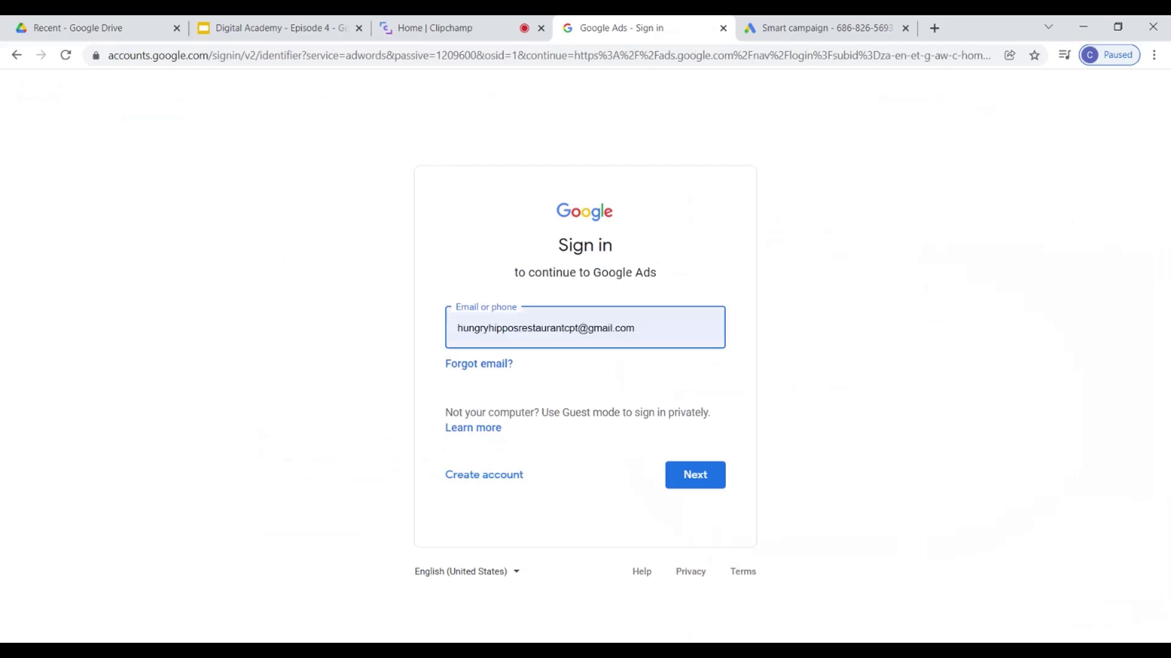
pyautogui.press('Return')
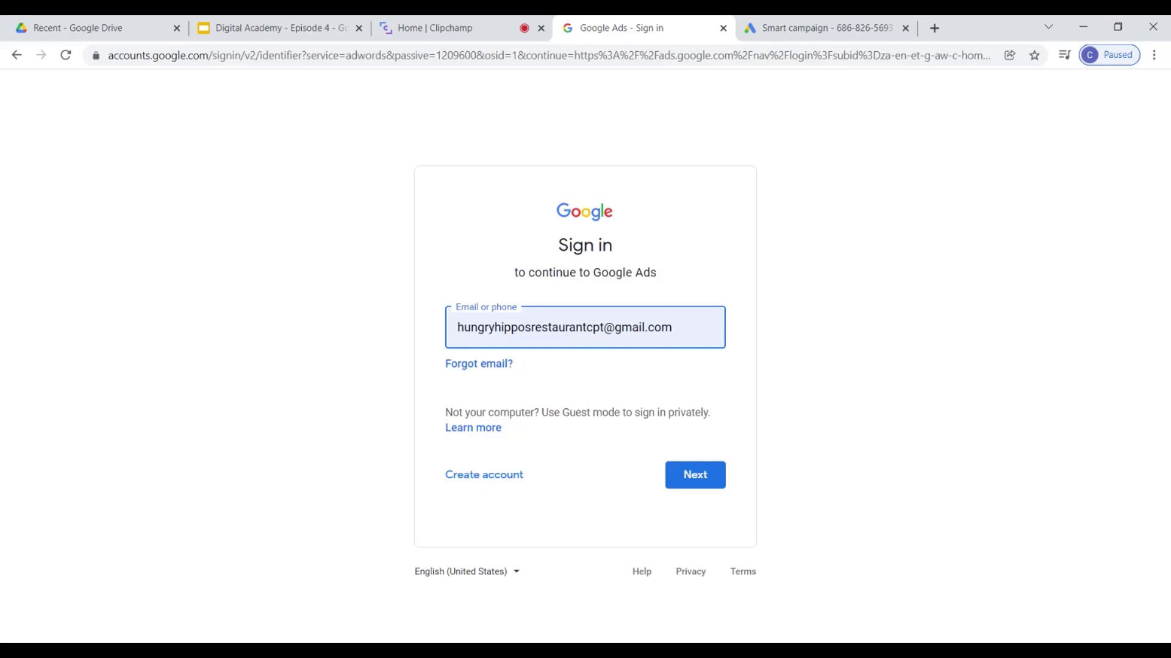
pyautogui.click(699, 481)
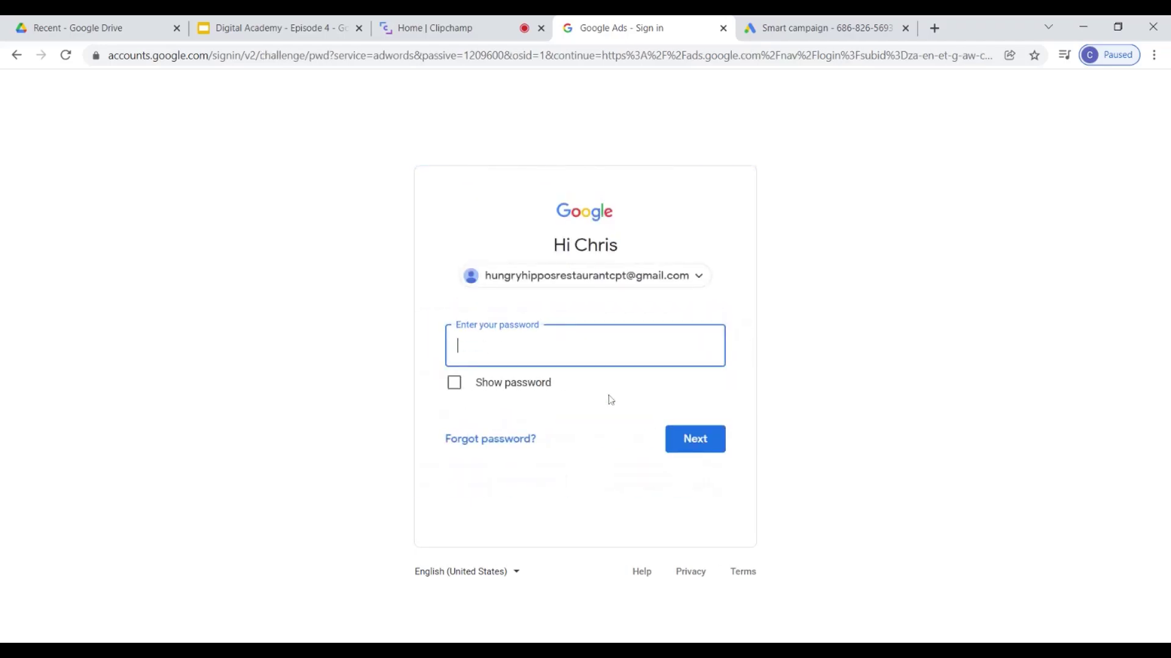
pyautogui.write('••••••••')
pyautogui.click(709, 451)
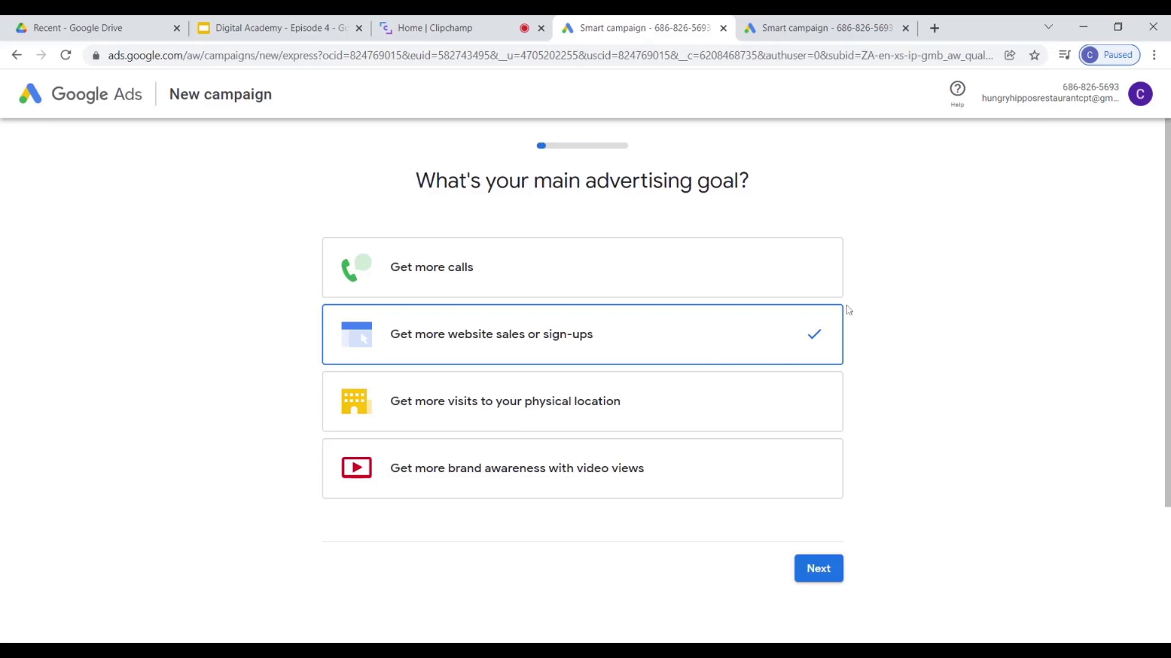
# Set the main advertising goal to "Get more visits to your physical location" and link the Hungry Hippos Restaurant Business Profile to the campaign.
pyautogui.click(520, 407)
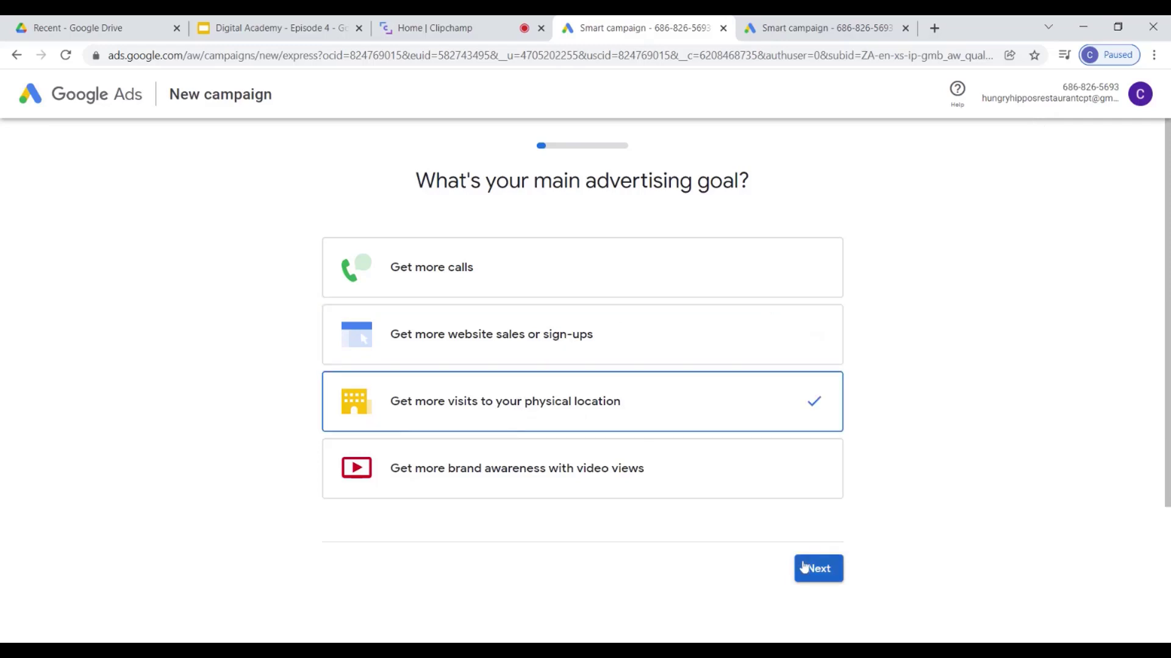
pyautogui.click(820, 570)
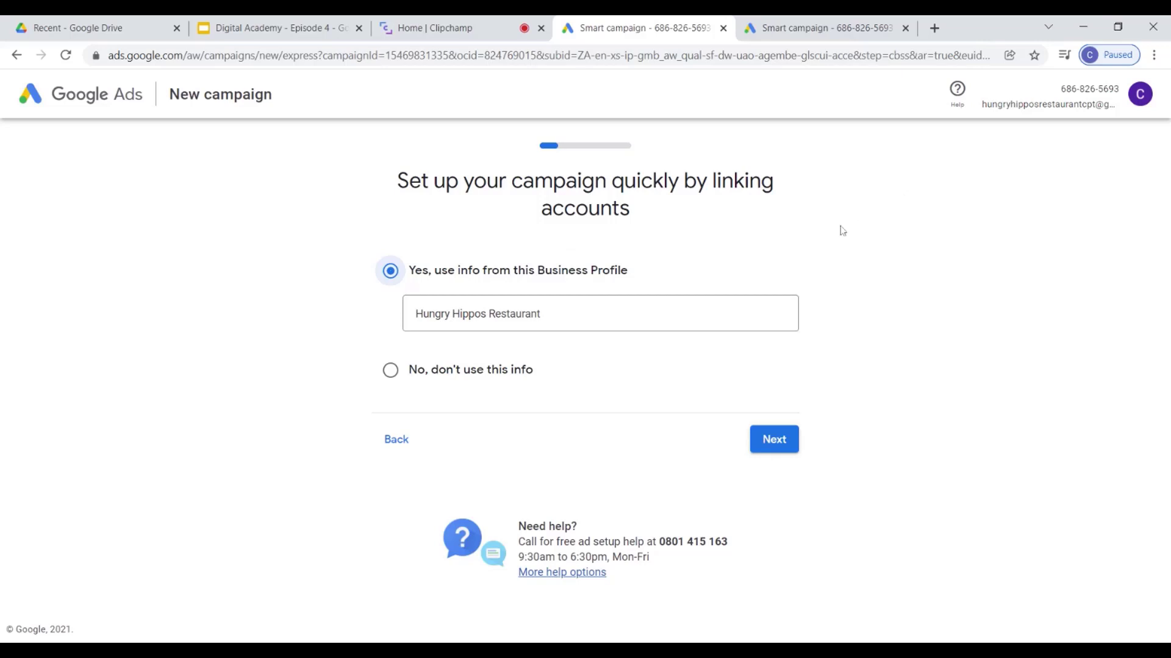
pyautogui.click(650, 299)
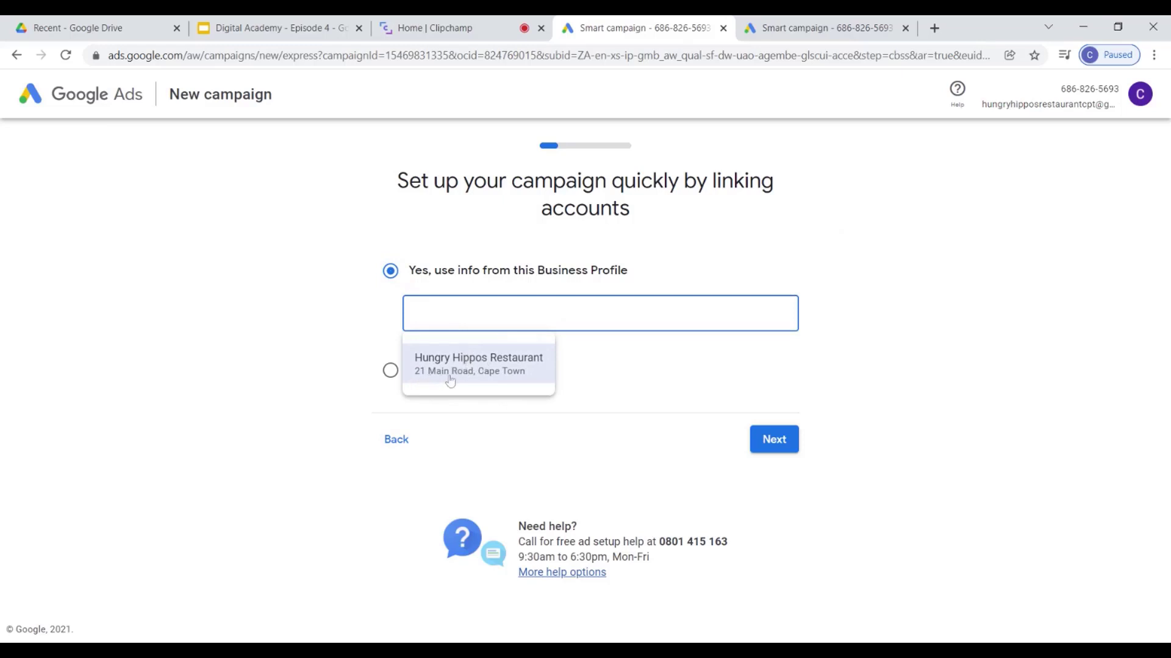
pyautogui.click(475, 366)
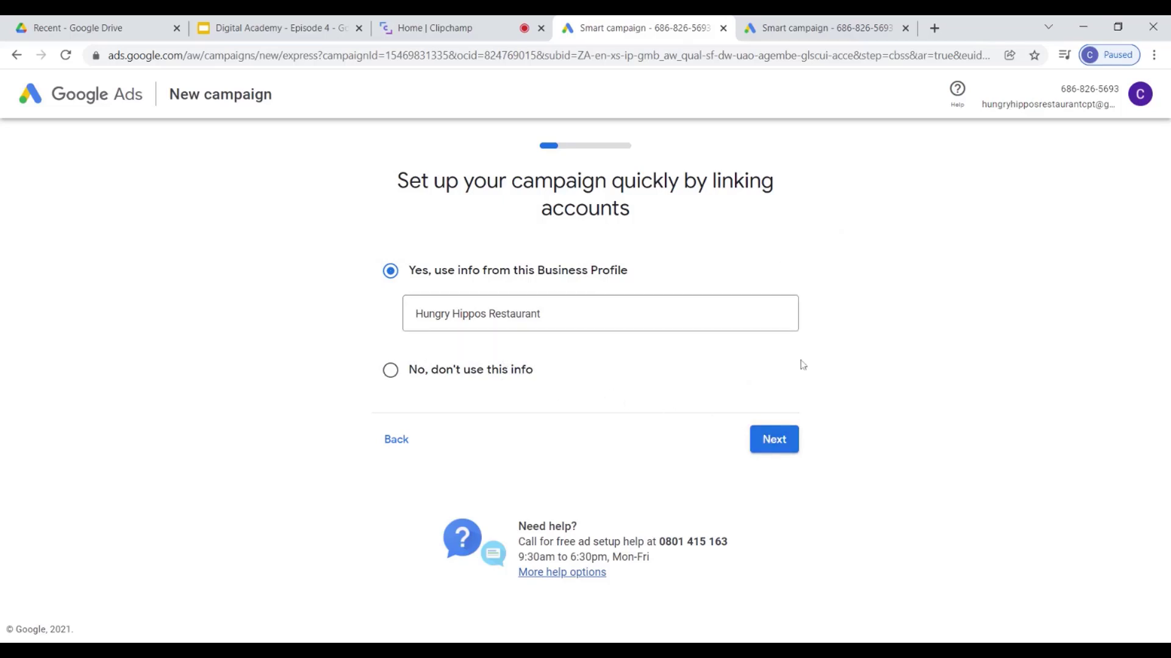
pyautogui.click(774, 440)
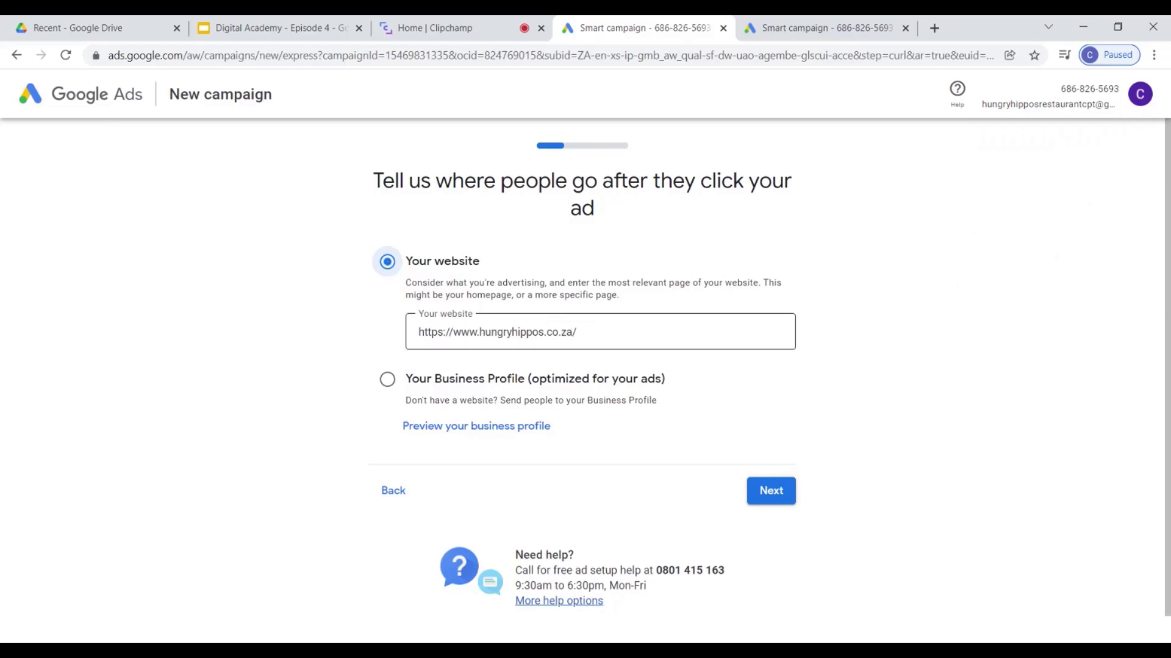
# Make the Business Profile the destination for ad clicks, look through its preview, and continue.
pyautogui.click(387, 380)
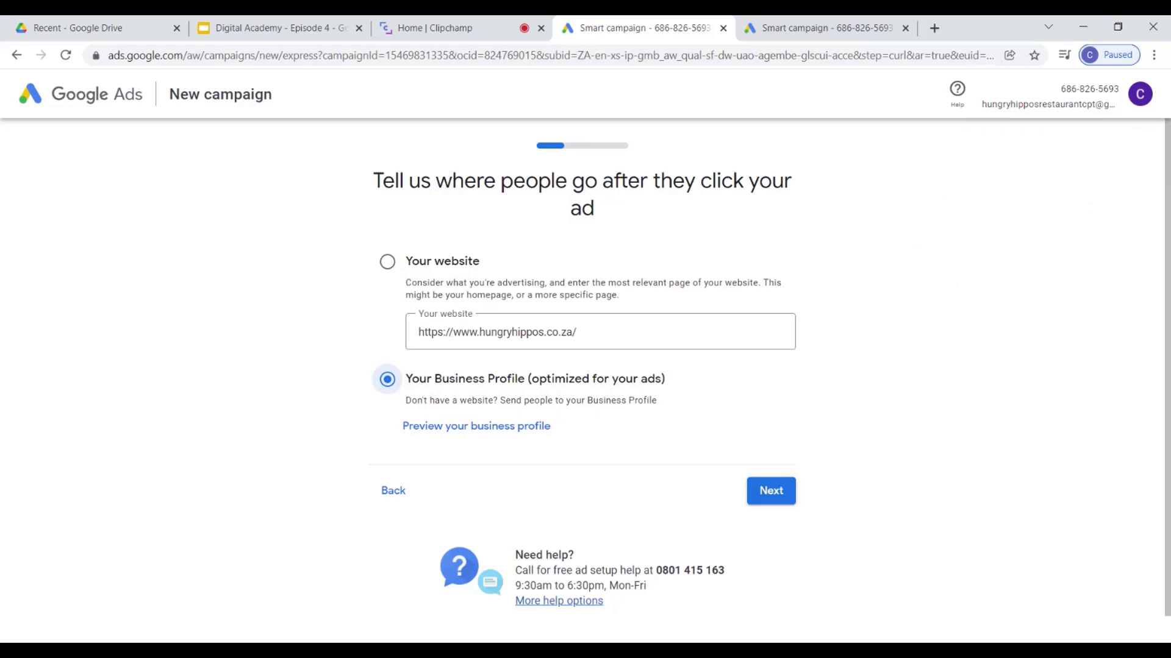
pyautogui.click(484, 430)
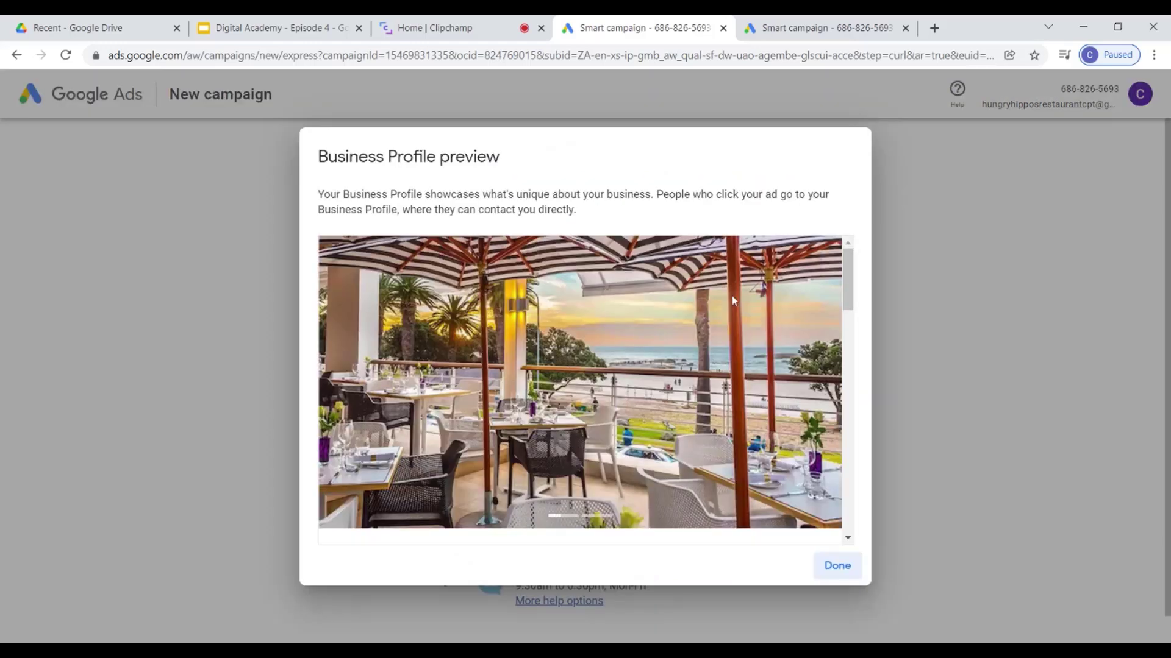
pyautogui.moveTo(845, 272); pyautogui.dragTo(872, 483)
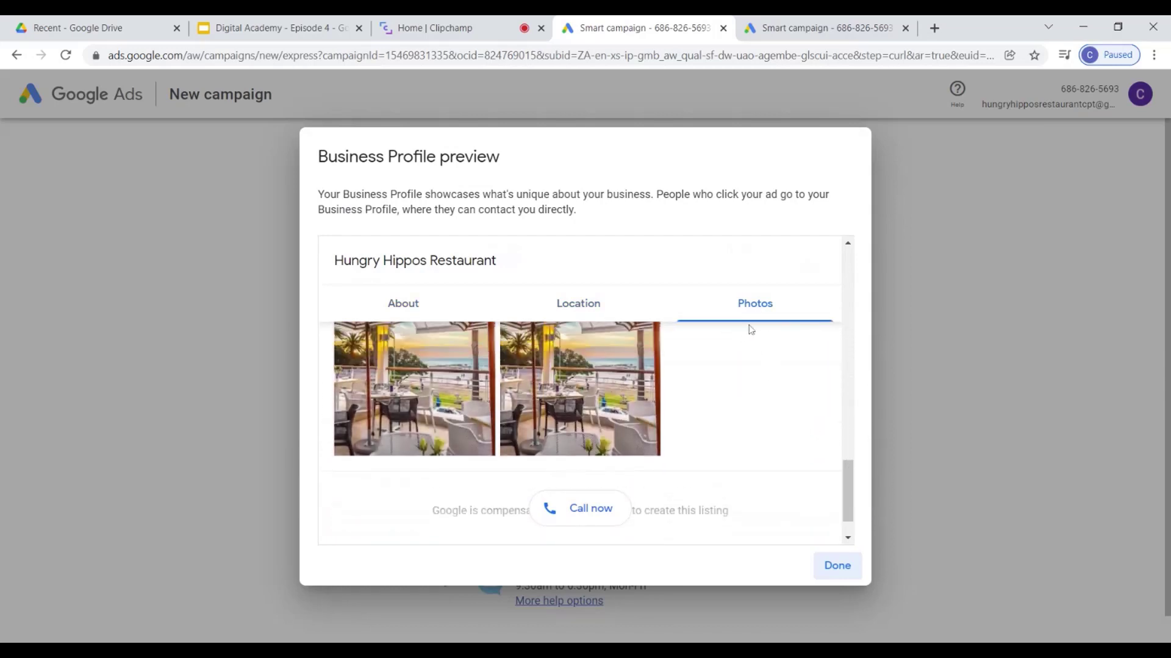
pyautogui.click(838, 567)
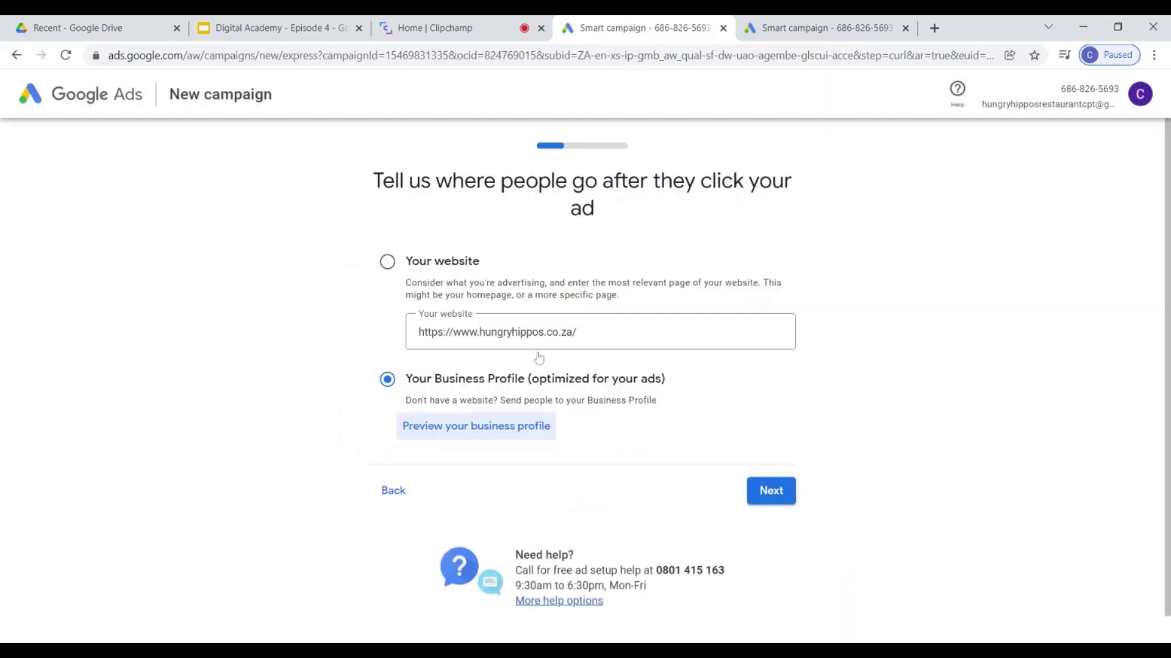
pyautogui.click(772, 492)
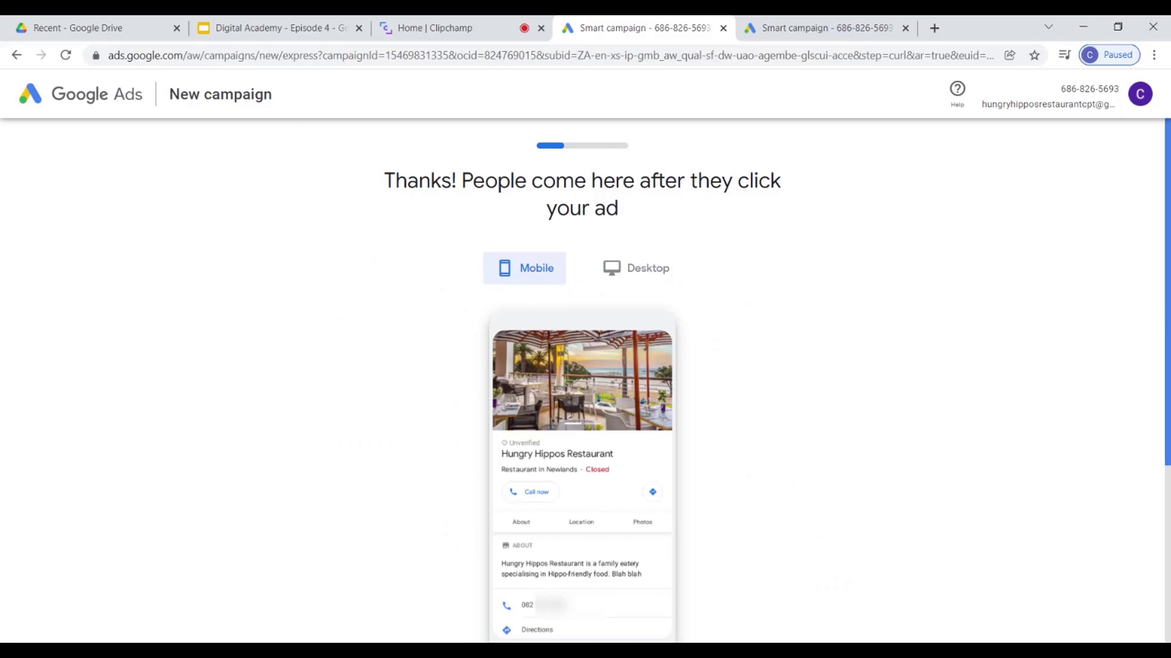
# Check the landing page preview for mobile and desktop, and continue to writing the ad.
pyautogui.scroll(-2, 1158, 336)
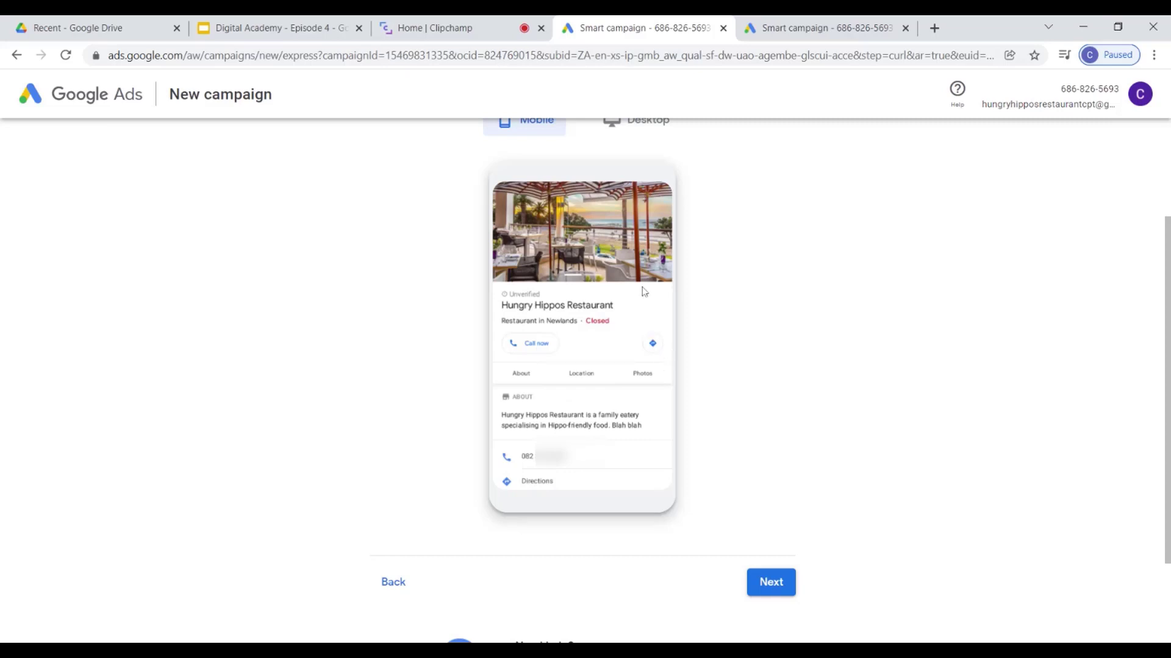
pyautogui.scroll(2, 643, 292)
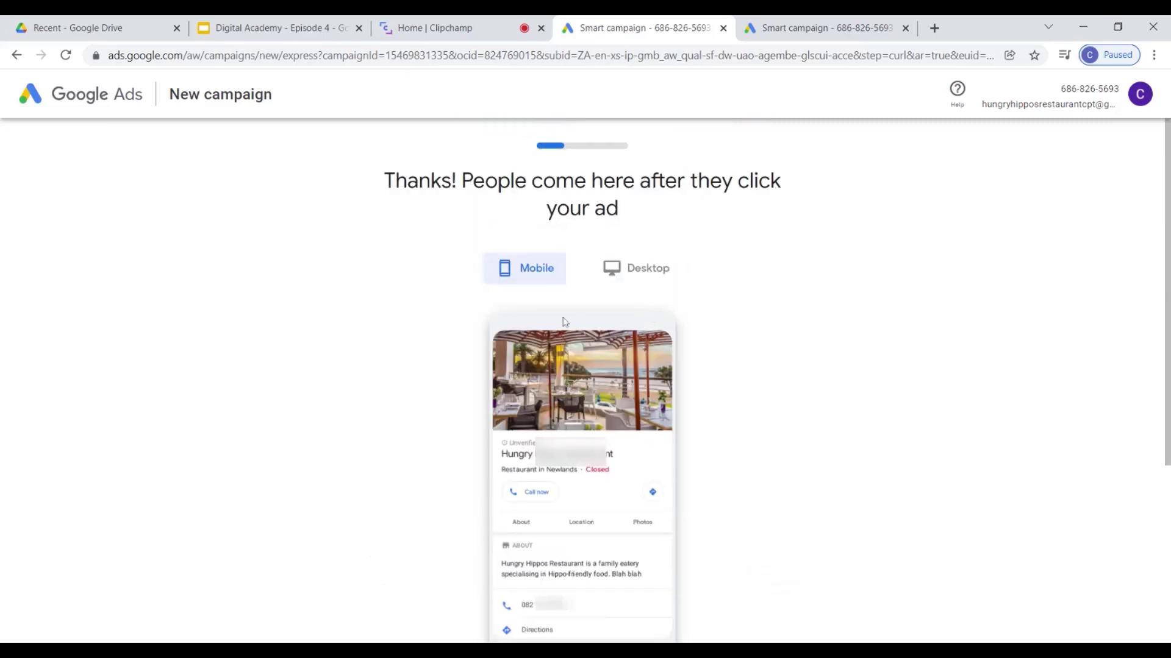
pyautogui.click(644, 268)
pyautogui.scroll(-3, 634, 290)
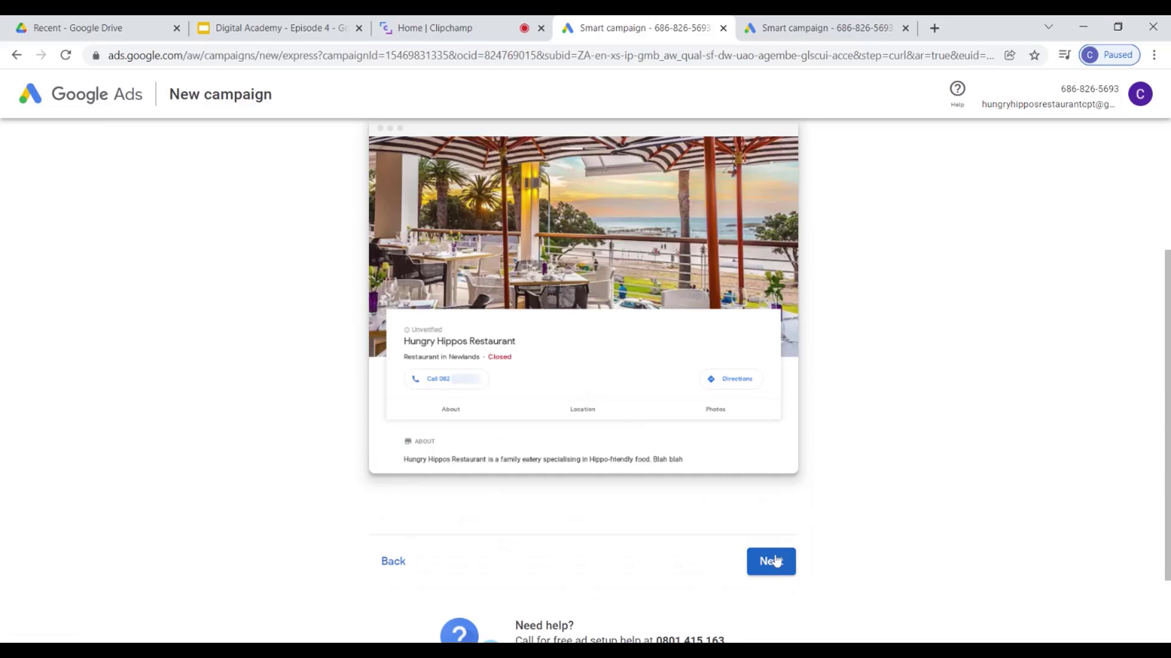
pyautogui.click(771, 561)
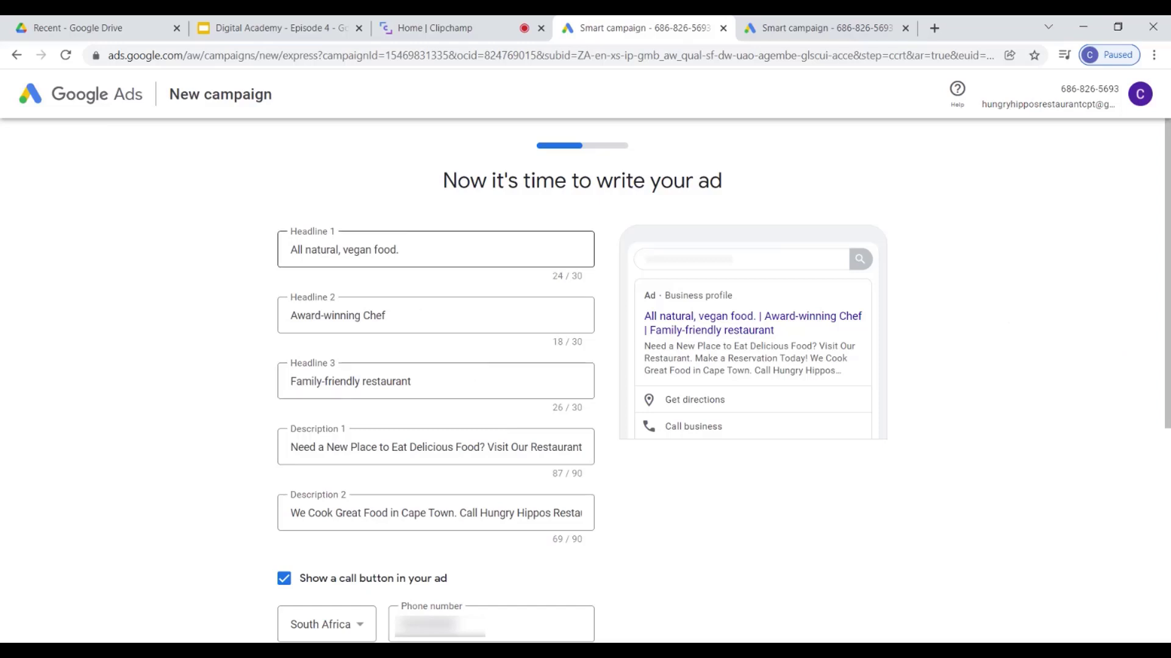
# Examine the suggested ideas for Headline 1 and Headline 2 of the ad without choosing any.
pyautogui.click(400, 250)
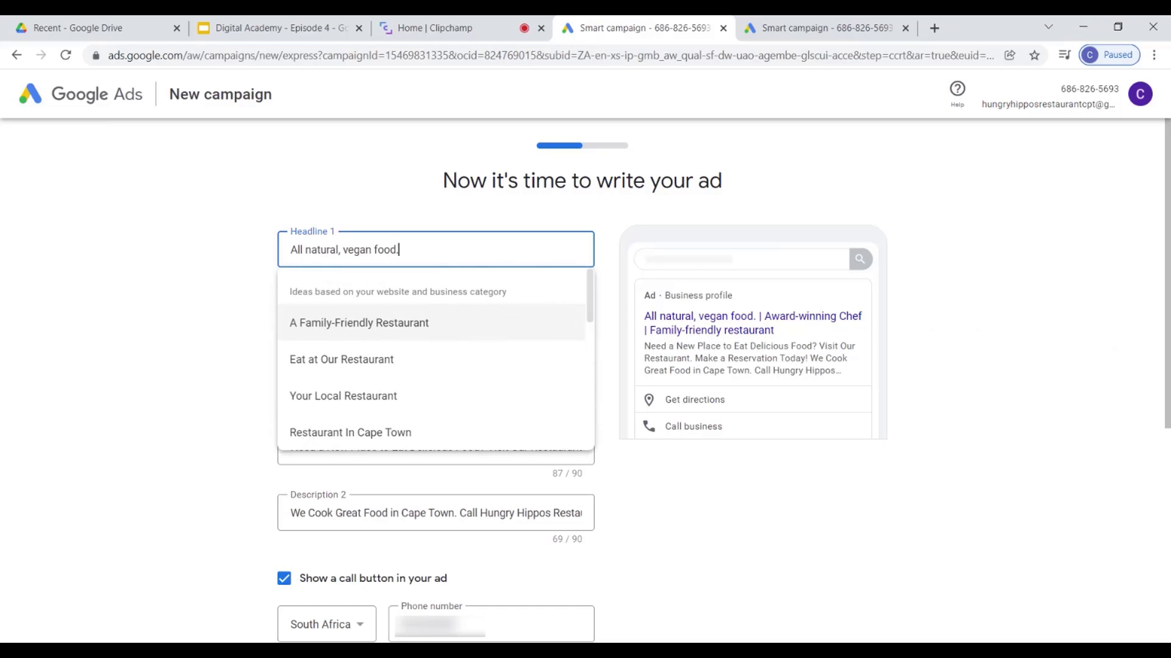
pyautogui.click(1059, 224)
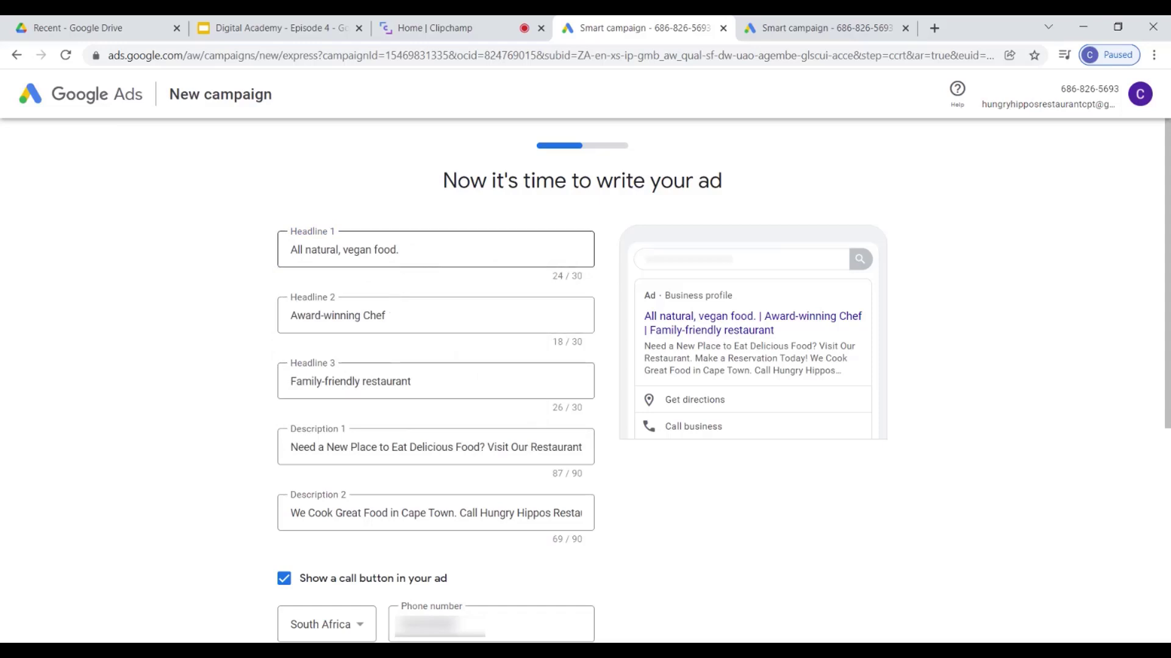
pyautogui.click(431, 250)
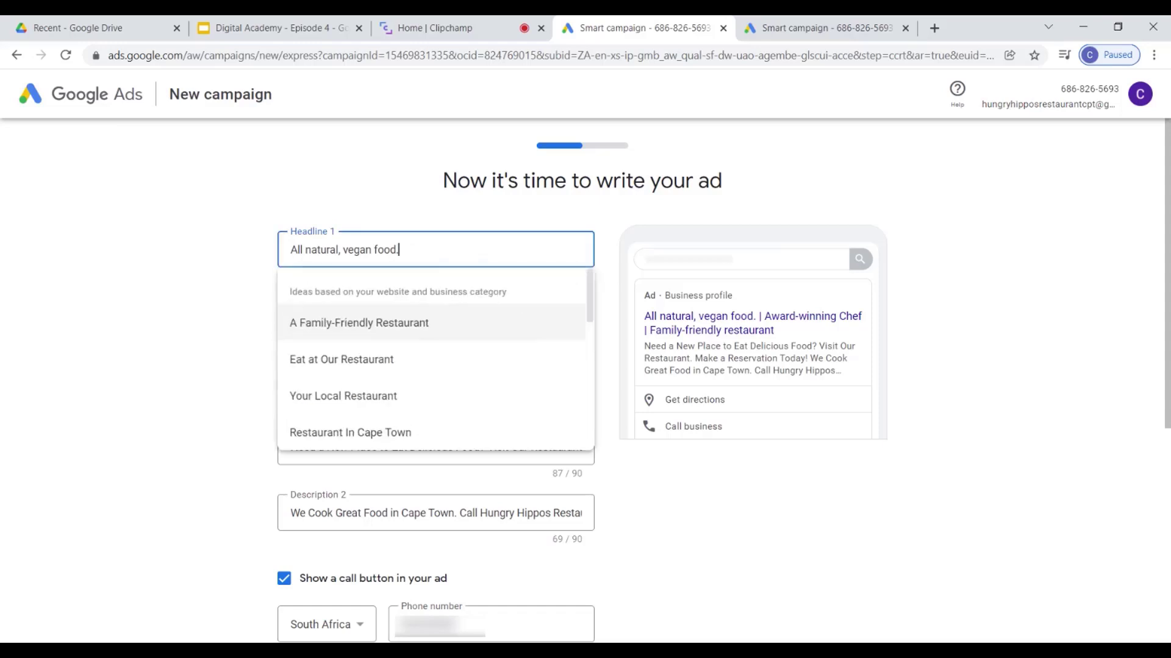
pyautogui.click(214, 249)
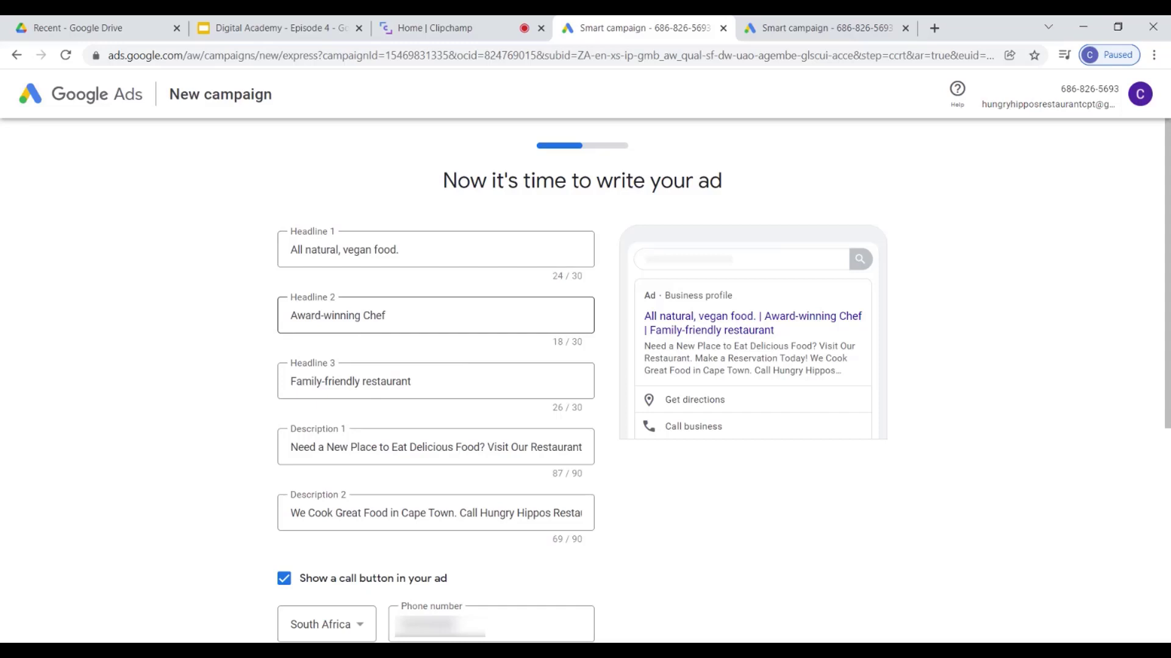
pyautogui.click(391, 315)
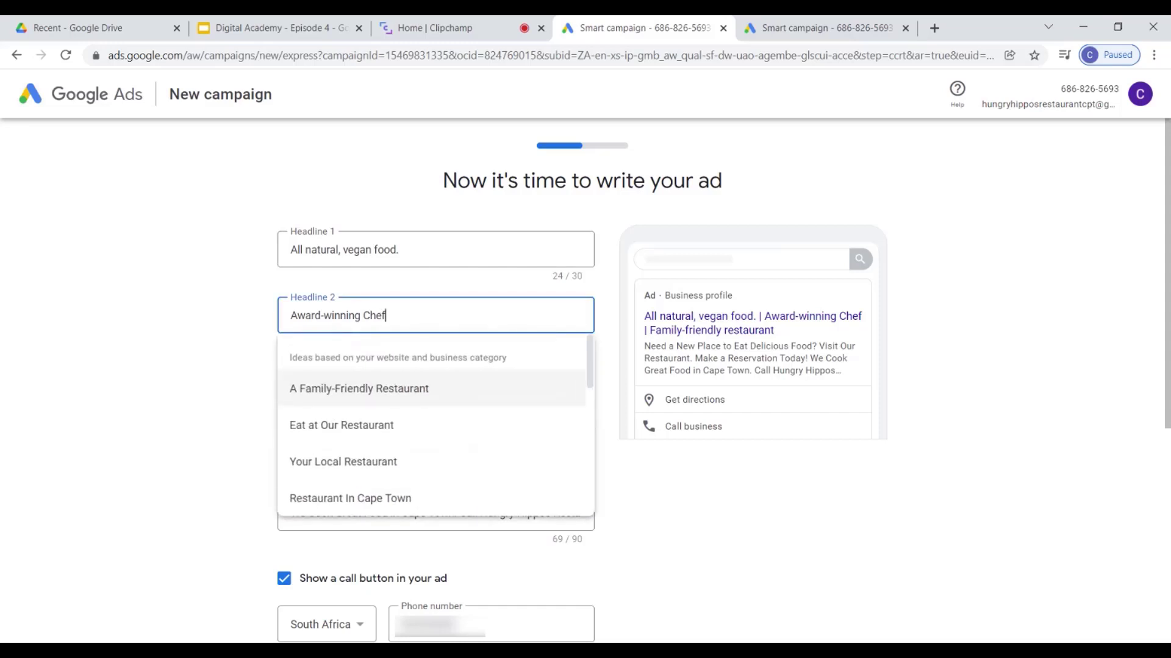
pyautogui.click(246, 302)
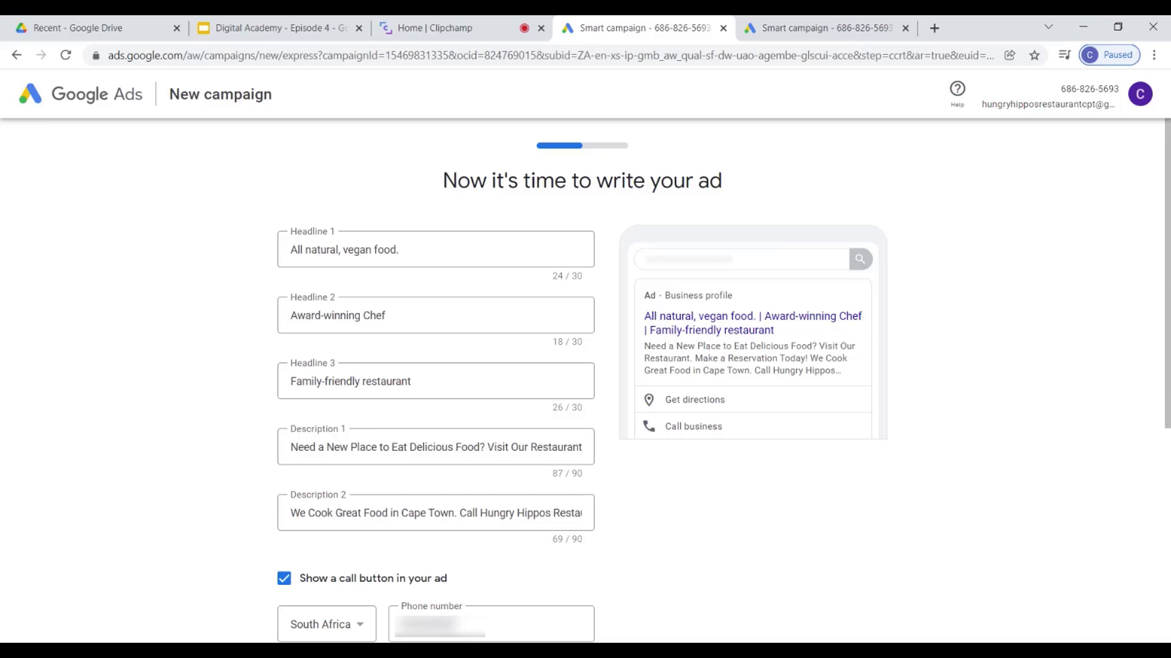
# Read through Description 1 of the ad sentence by sentence, including its closing call to action and the suggested alternatives.
pyautogui.scroll(-2, 307, 421)
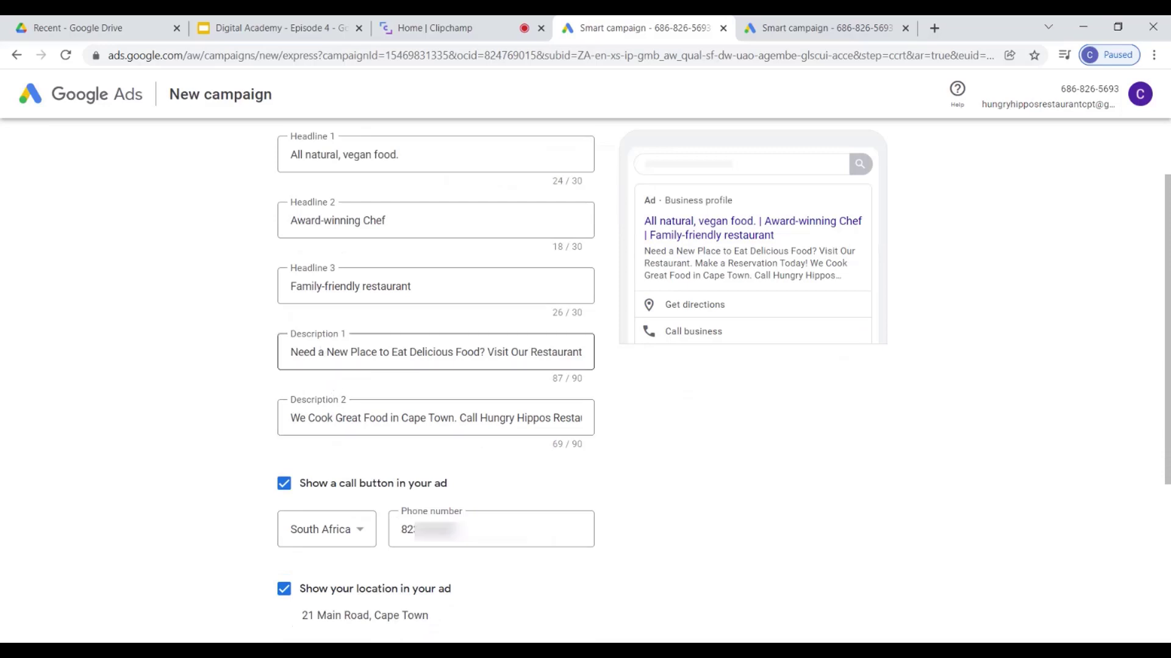
pyautogui.click(291, 352)
pyautogui.moveTo(291, 352); pyautogui.dragTo(485, 352)
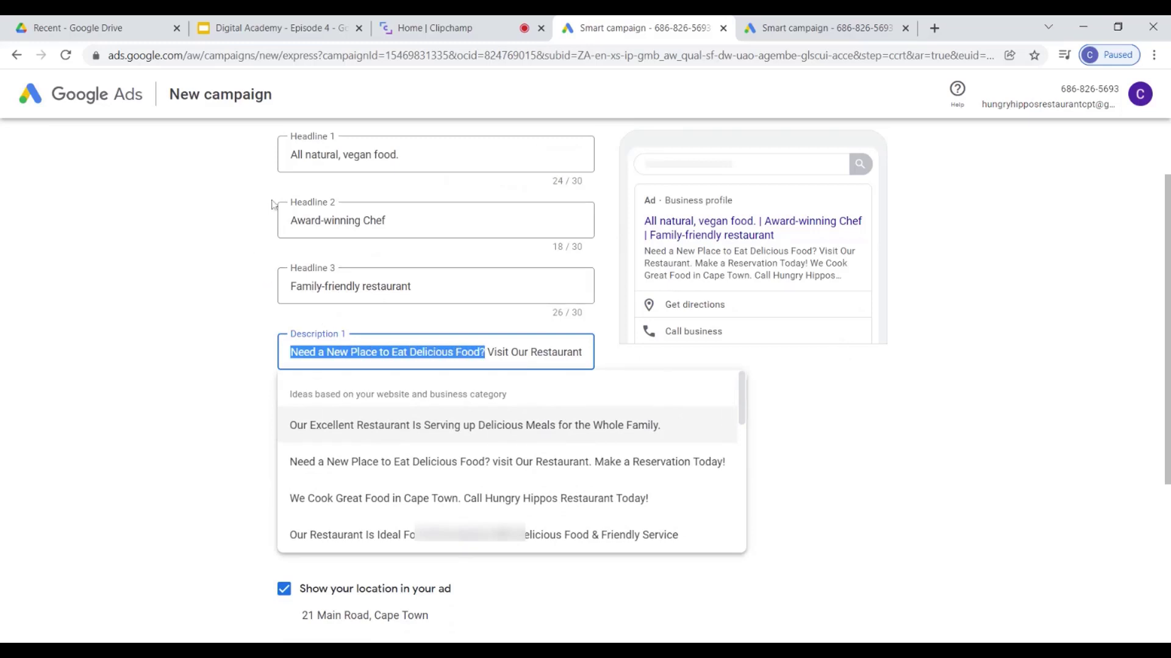
pyautogui.click(488, 352)
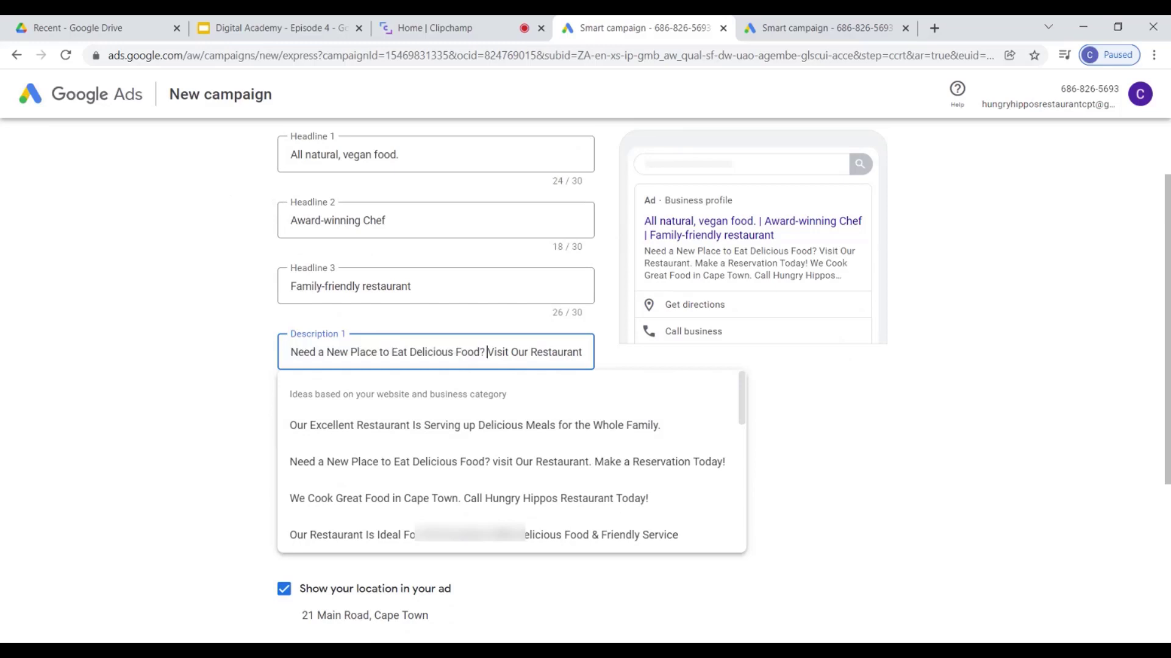
pyautogui.moveTo(487, 352); pyautogui.dragTo(591, 352)
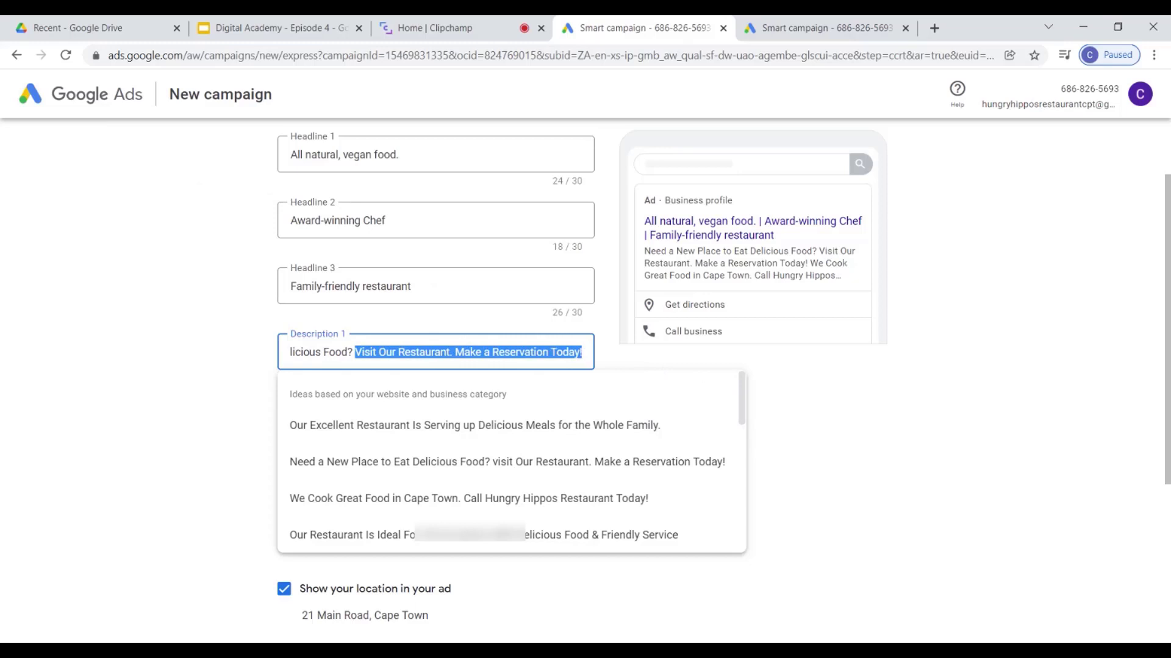
pyautogui.moveTo(455, 353); pyautogui.dragTo(588, 354)
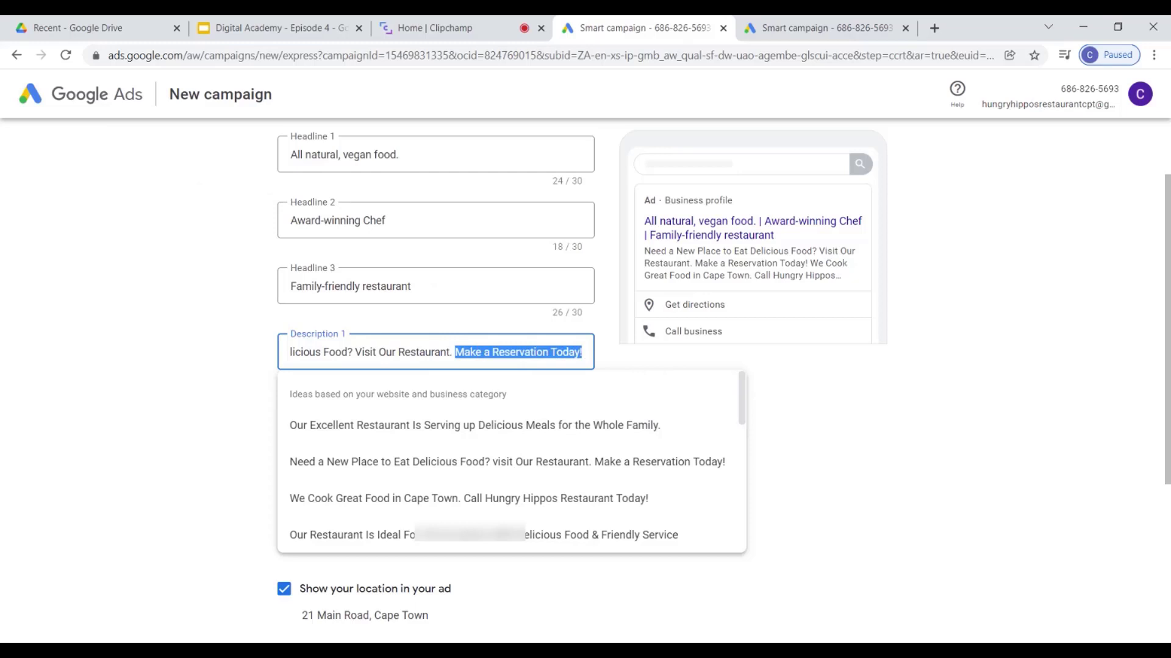
pyautogui.click(793, 383)
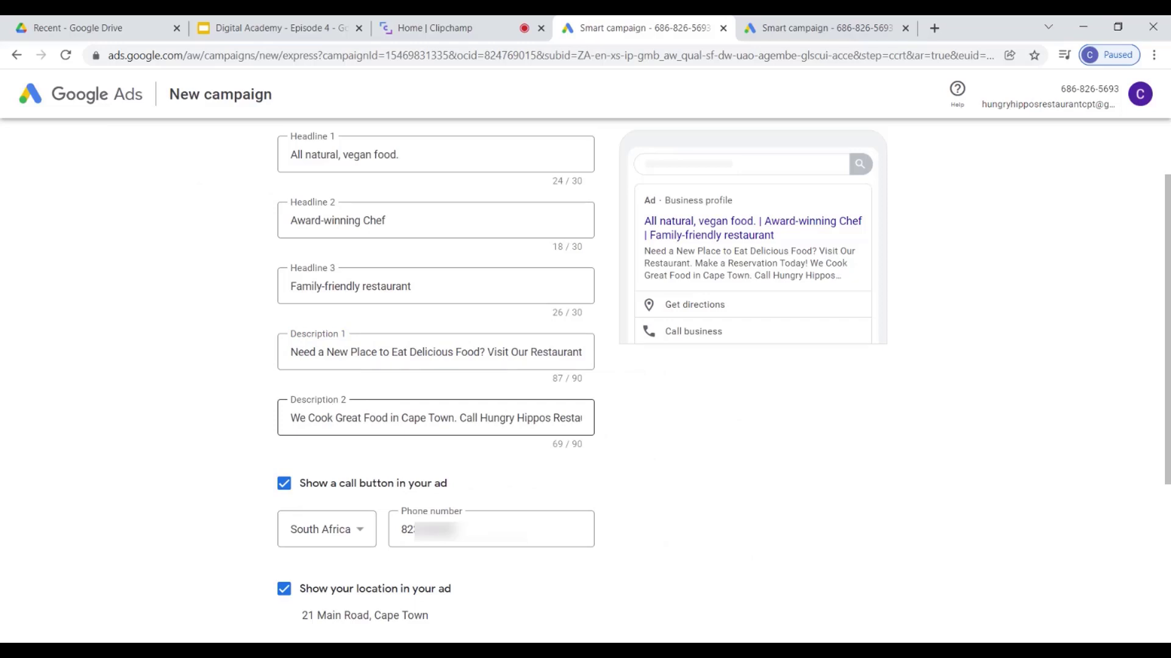
# Read through Description 2 of the ad, including its place name and call to action, without changing the text.
pyautogui.click(333, 419)
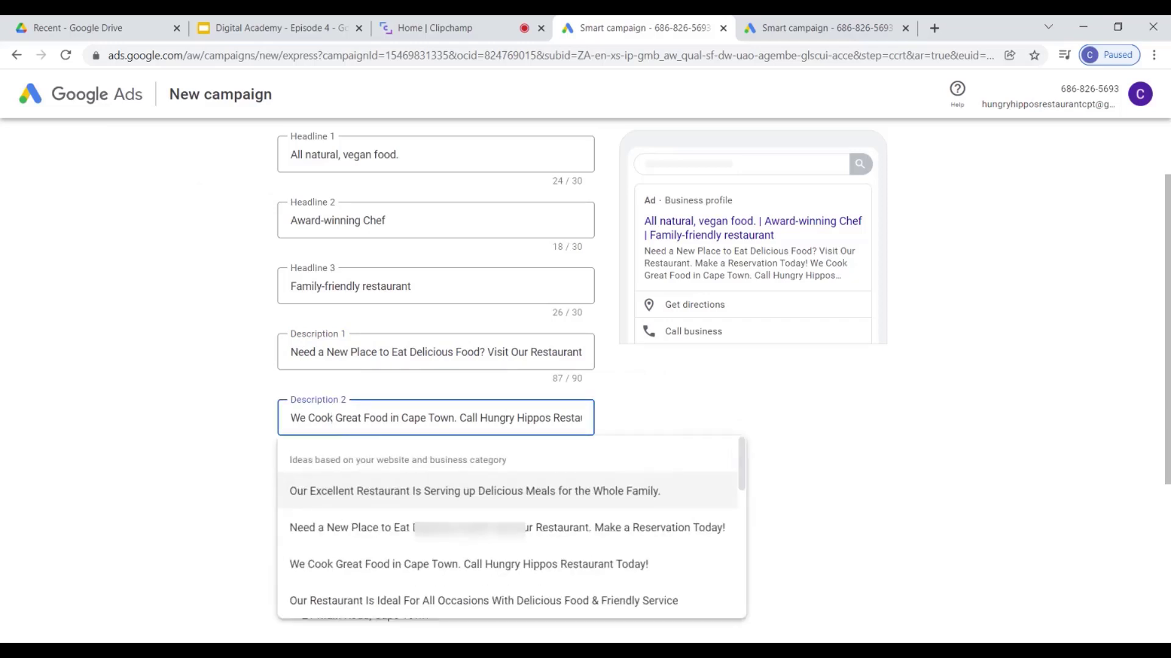
pyautogui.moveTo(401, 419); pyautogui.dragTo(454, 418)
pyautogui.click(425, 419)
pyautogui.moveTo(400, 418); pyautogui.dragTo(454, 418)
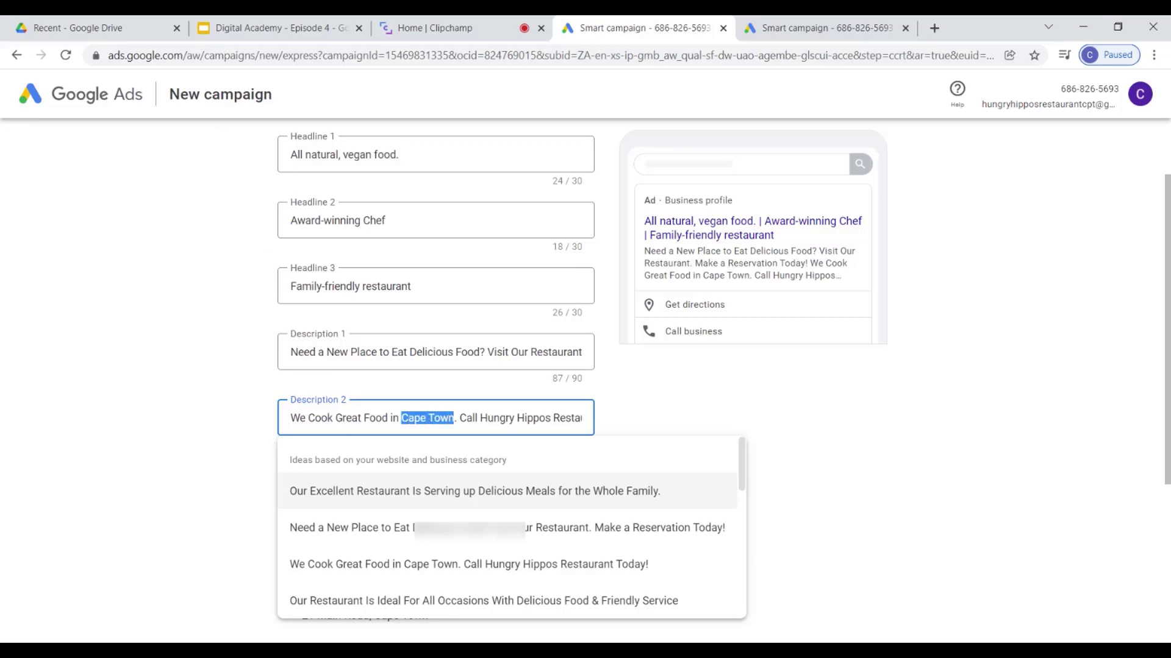
pyautogui.click(459, 418)
pyautogui.moveTo(459, 418); pyautogui.dragTo(586, 421)
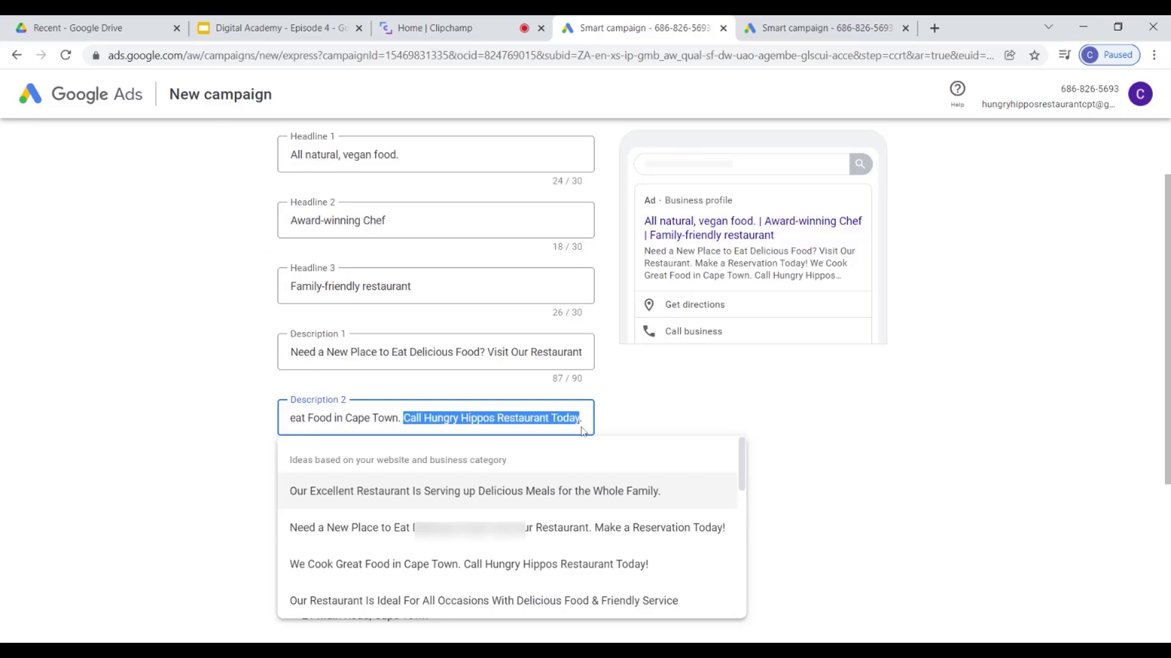
pyautogui.click(653, 408)
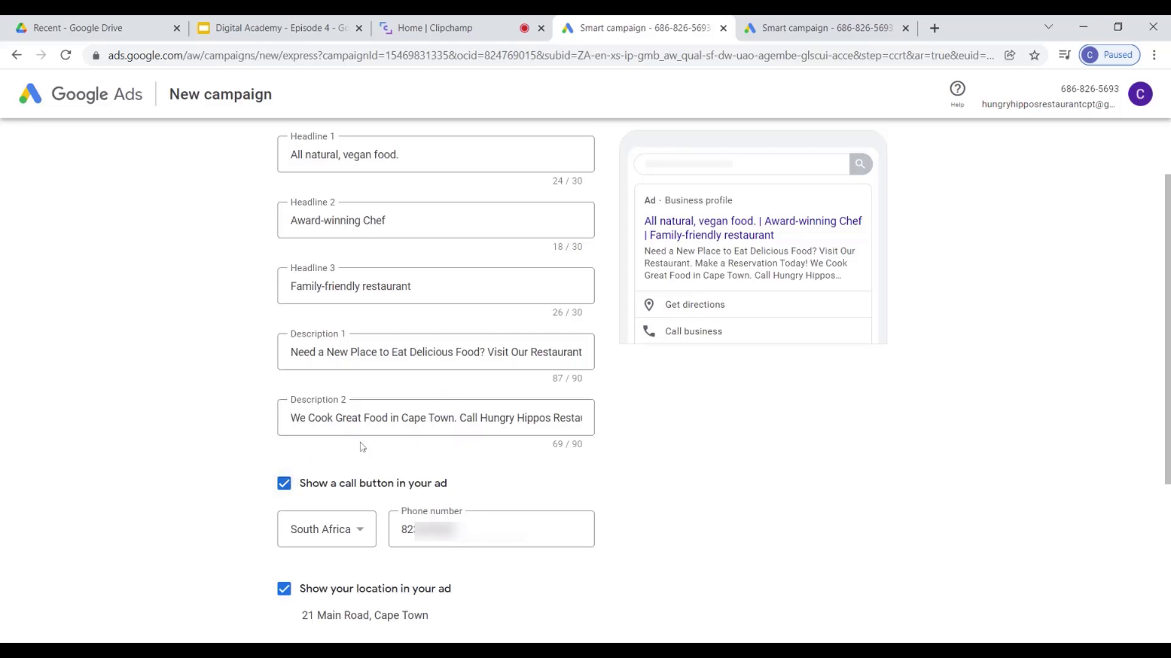
# Turn the ad's call button off and back on, and check its phone number field.
pyautogui.click(285, 485)
pyautogui.click(285, 485)
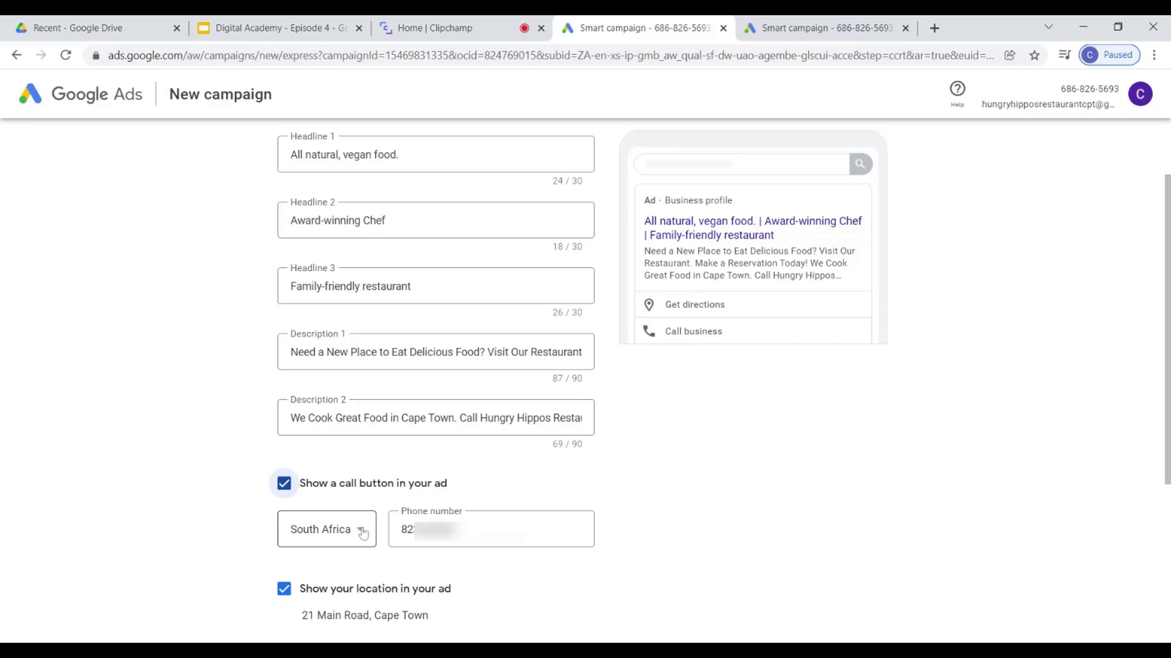
pyautogui.click(493, 531)
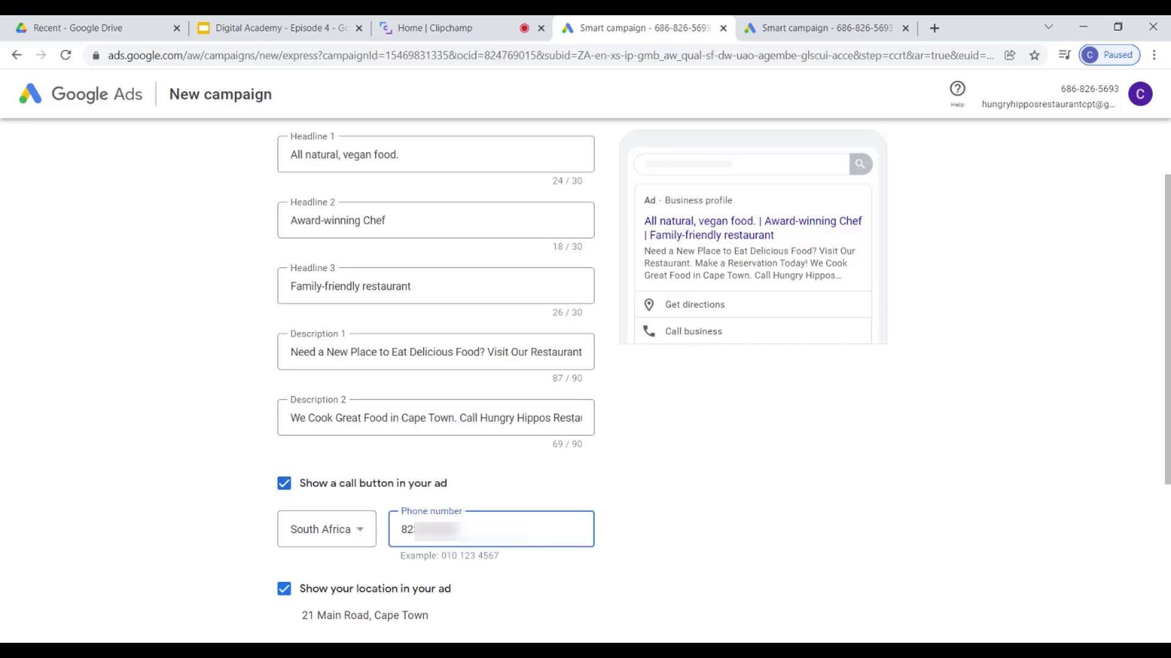
pyautogui.click(719, 434)
# Try the ad's location option off and on, leave it enabled with the business address, and continue to the keyword themes.
pyautogui.scroll(-2, 718, 433)
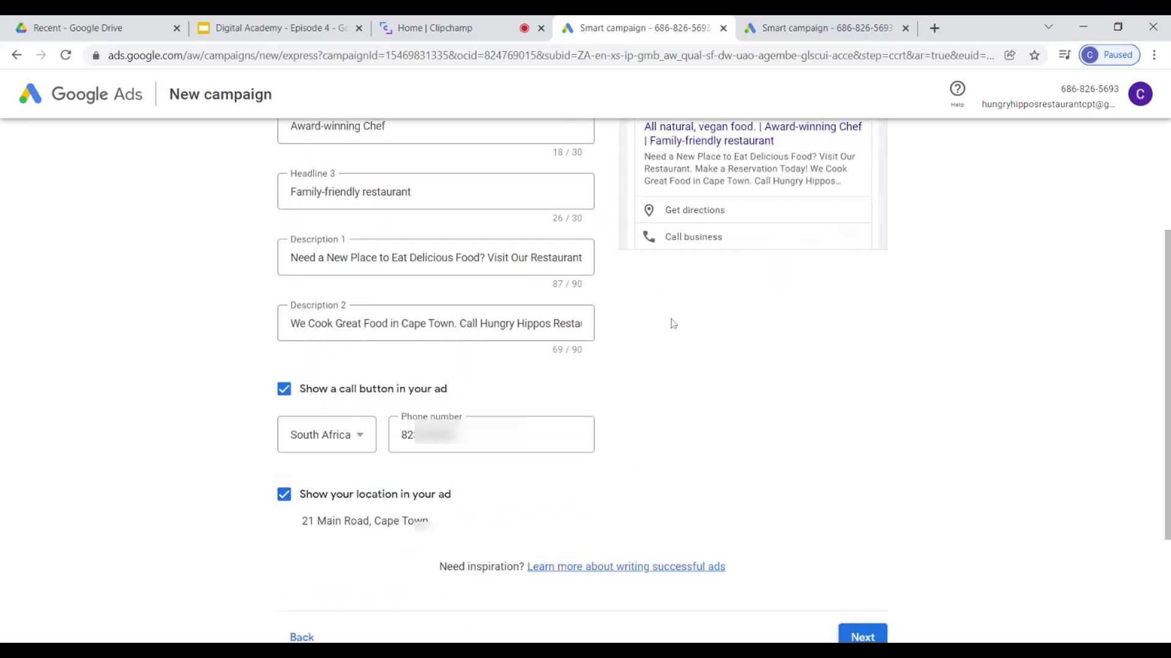
pyautogui.click(280, 496)
pyautogui.click(280, 495)
pyautogui.click(285, 497)
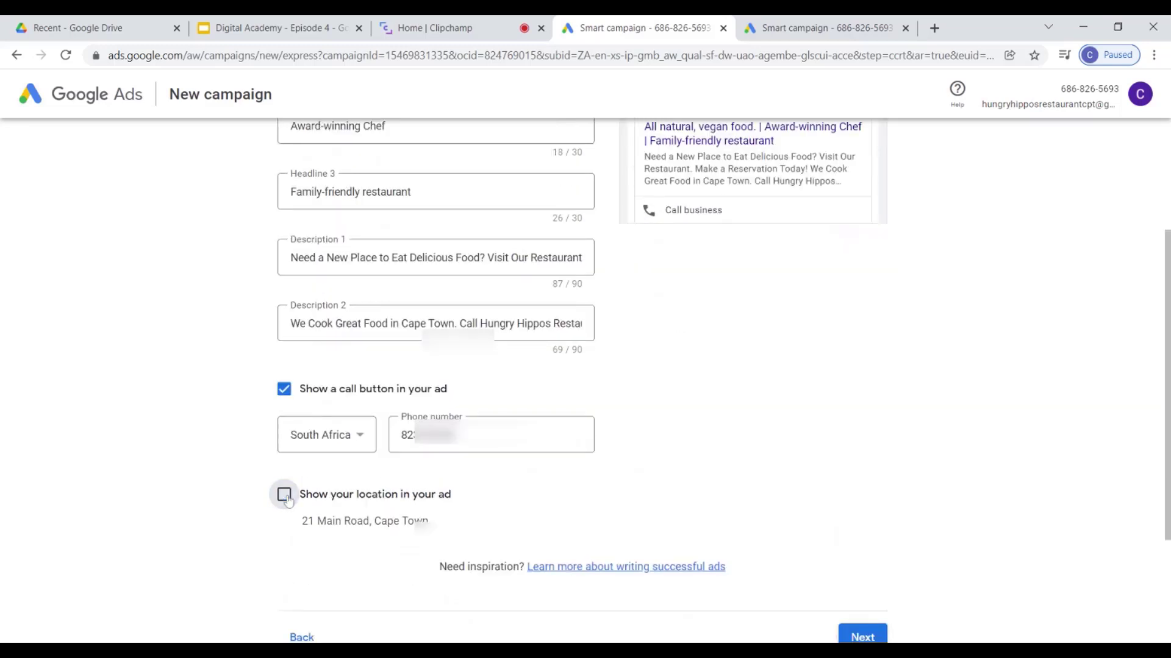
pyautogui.click(285, 497)
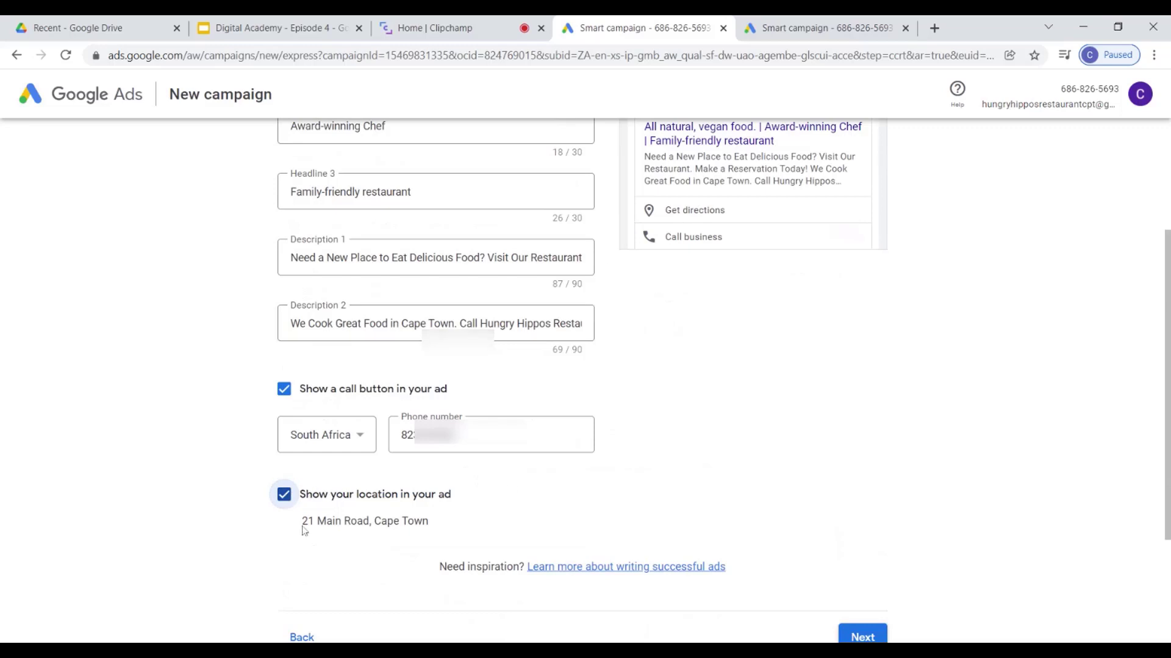
pyautogui.moveTo(303, 523); pyautogui.dragTo(445, 523)
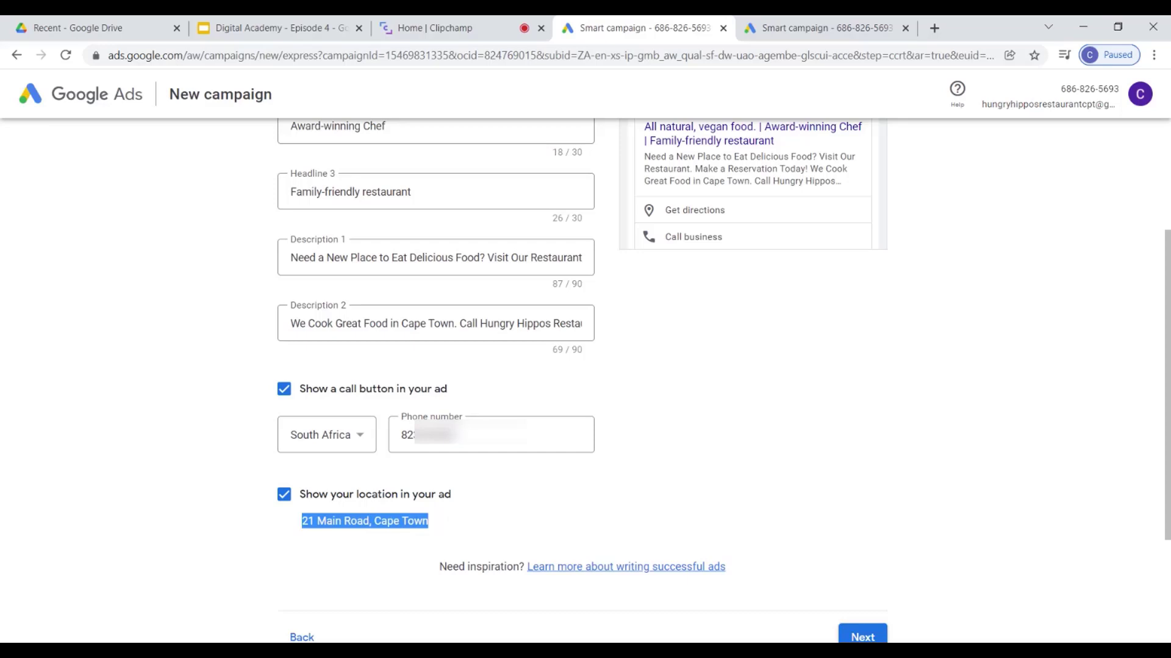
pyautogui.scroll(-1, 862, 560)
pyautogui.click(862, 560)
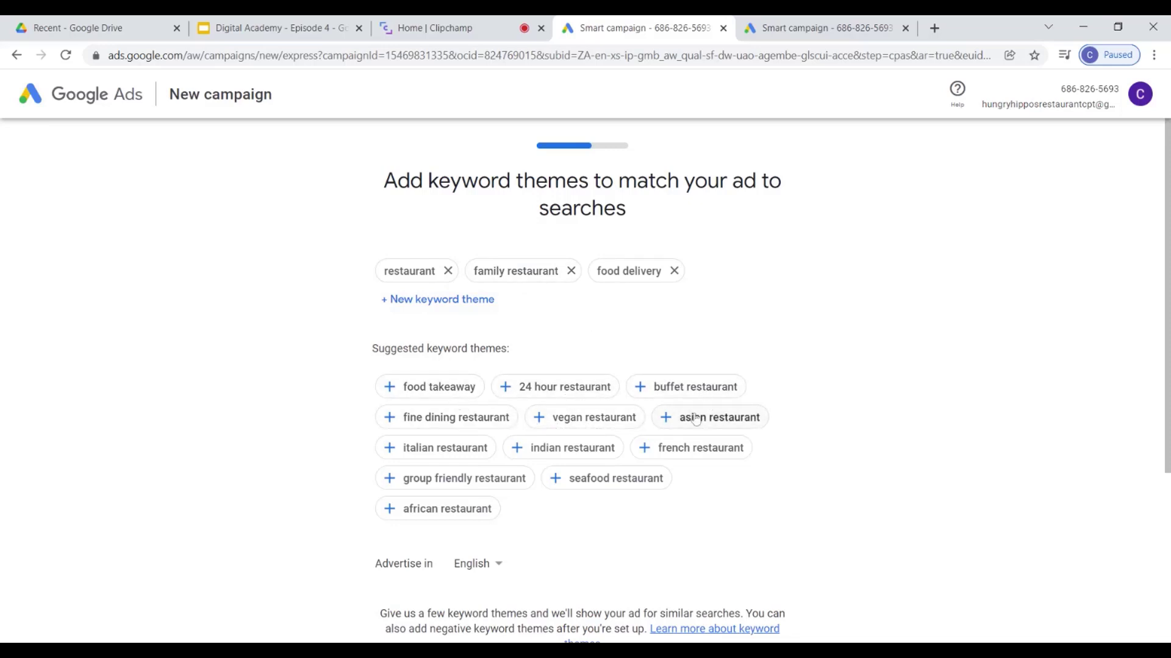
# Look through the suggested keyword themes, keep restaurant, family restaurant and food delivery, and continue to the ad locations.
pyautogui.scroll(-2, 697, 420)
pyautogui.scroll(2, 703, 411)
pyautogui.scroll(-2, 671, 341)
pyautogui.scroll(2, 662, 342)
pyautogui.scroll(-4, 665, 378)
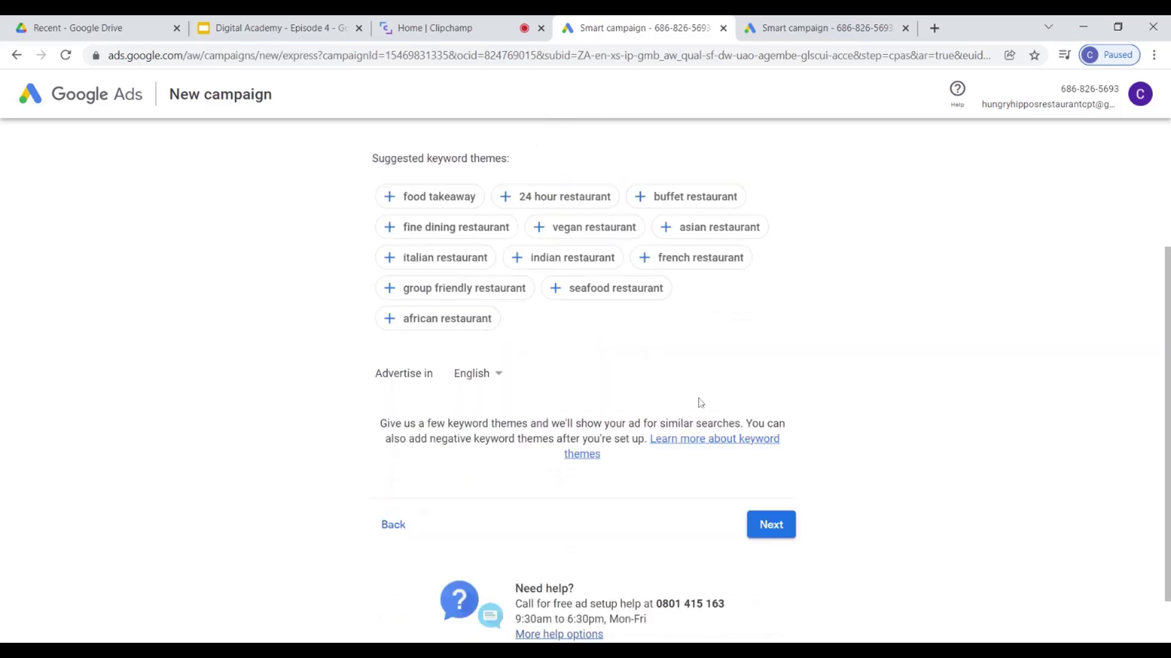
pyautogui.click(771, 525)
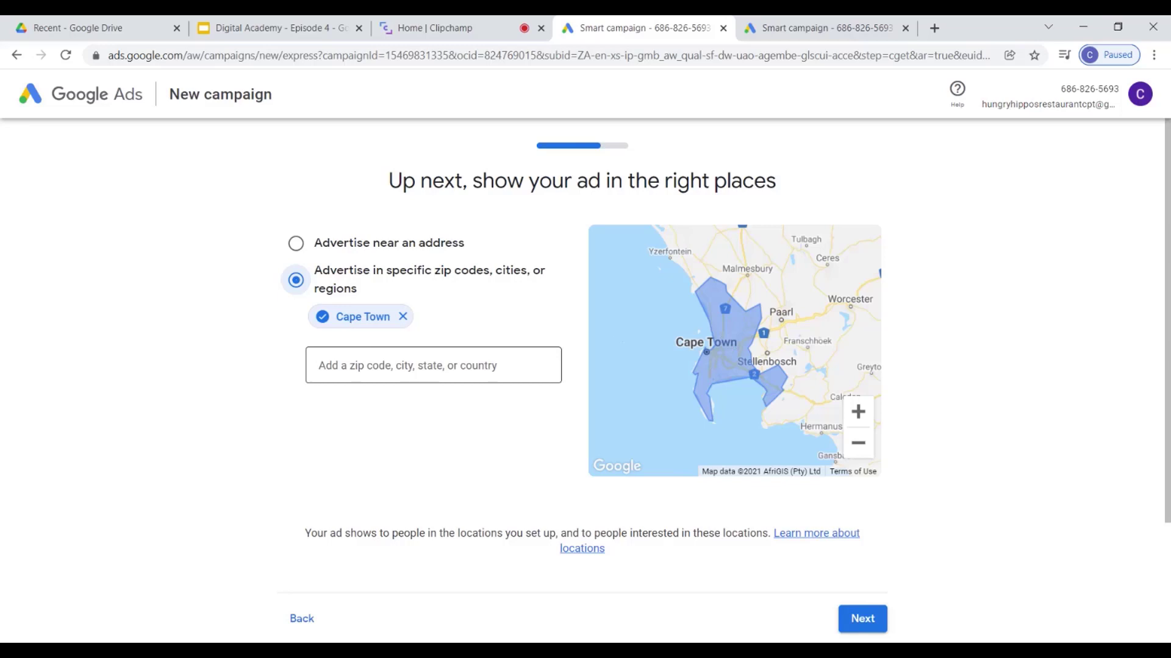
# Advertise near the restaurant's address within a 12 km radius instead of in specific cities, and continue to the budget.
pyautogui.click(407, 366)
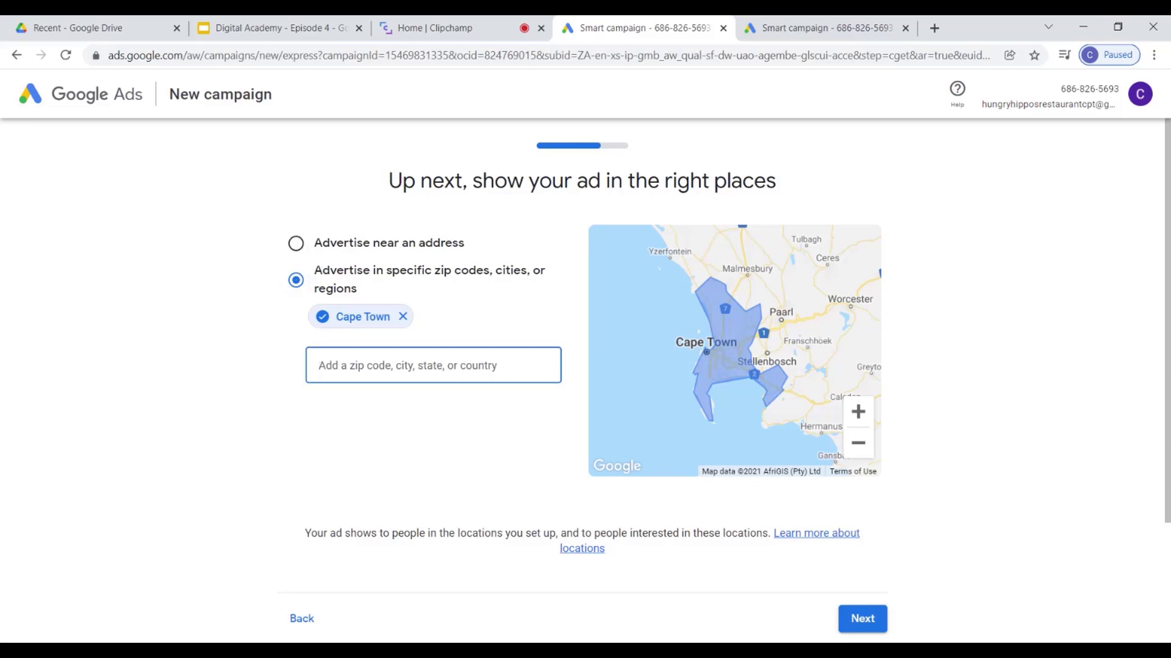
pyautogui.click(295, 243)
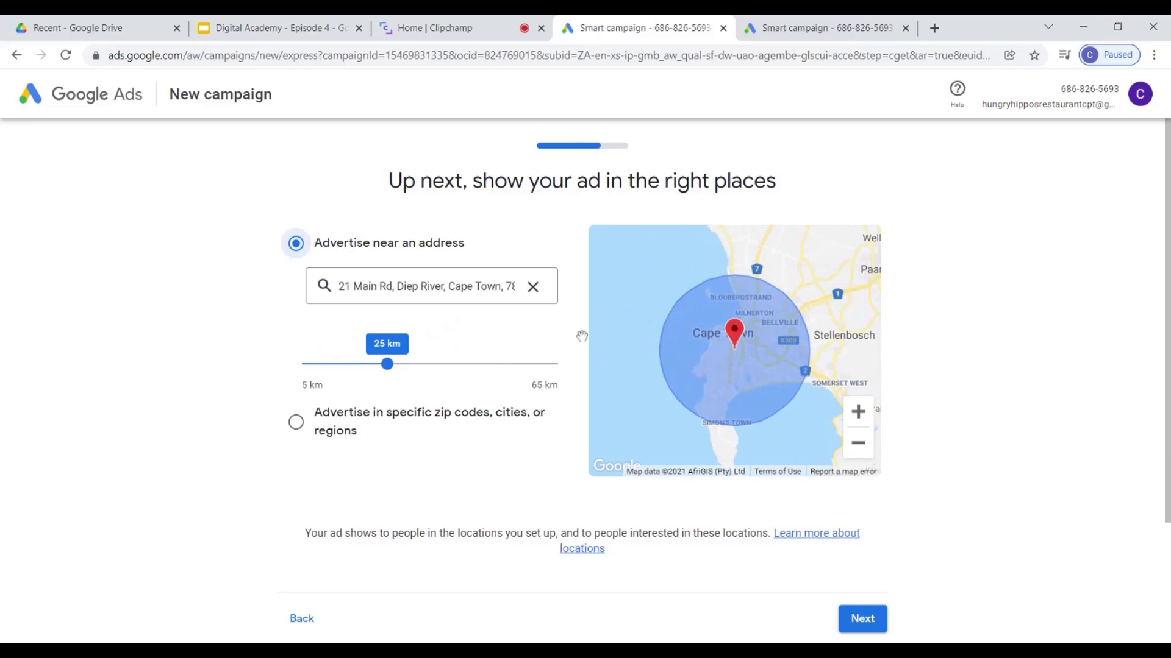
pyautogui.moveTo(387, 365); pyautogui.dragTo(284, 374)
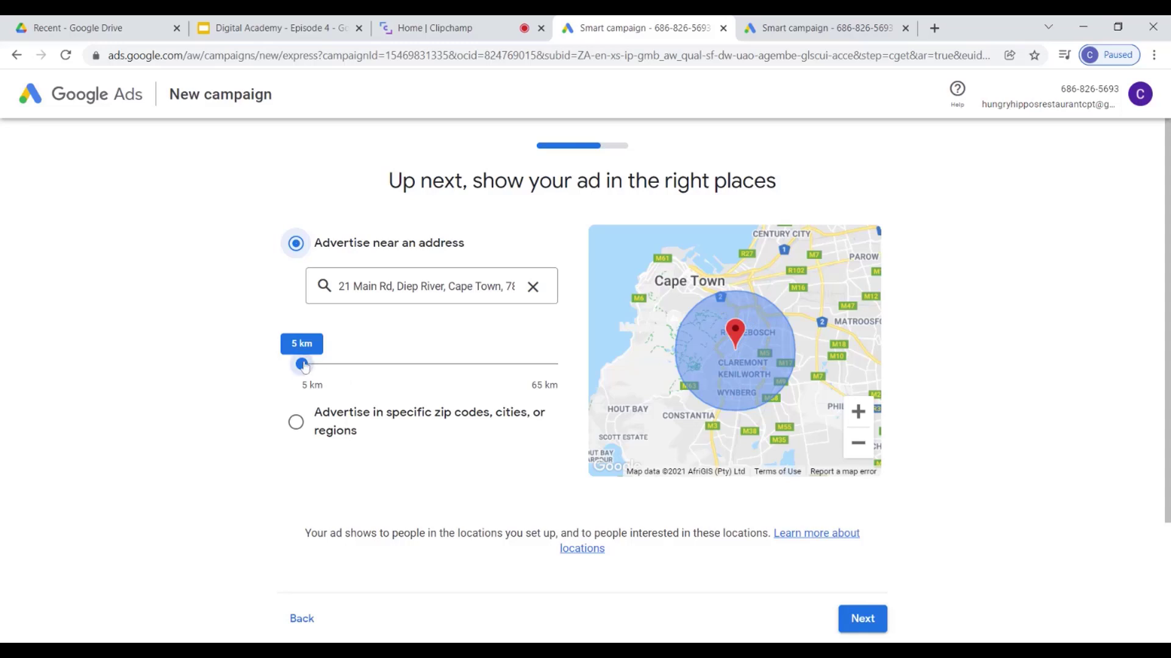
pyautogui.moveTo(304, 365); pyautogui.dragTo(335, 366)
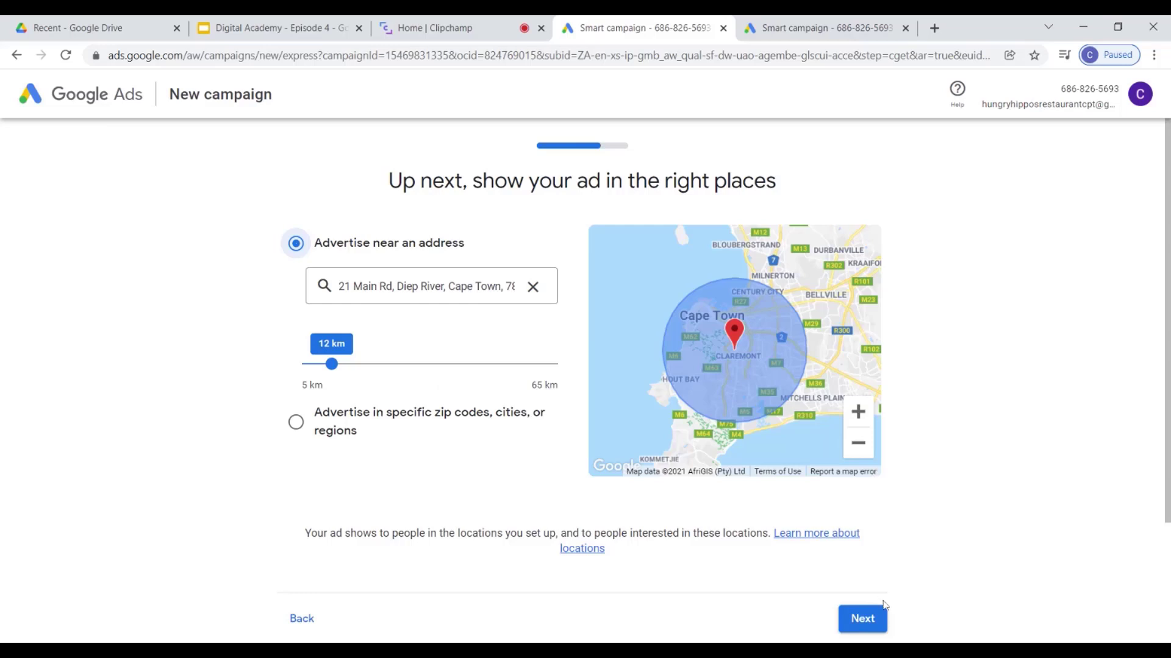
pyautogui.click(862, 619)
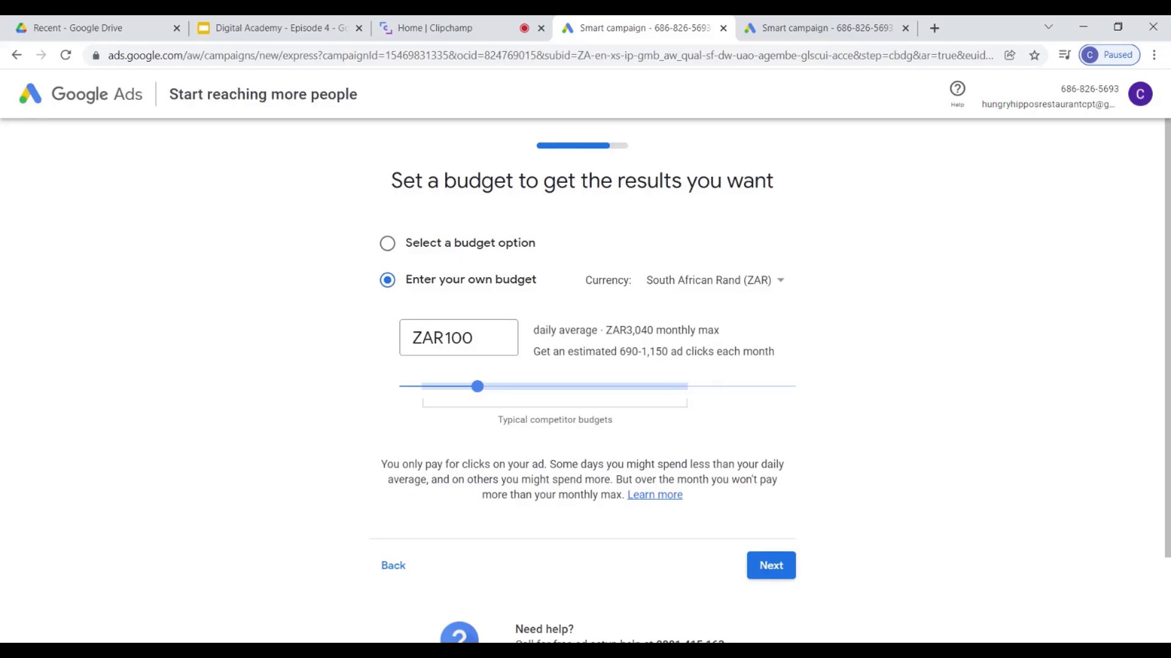
# Compare the preset daily budget options, and return to entering a custom budget.
pyautogui.click(388, 244)
pyautogui.scroll(-3, 539, 396)
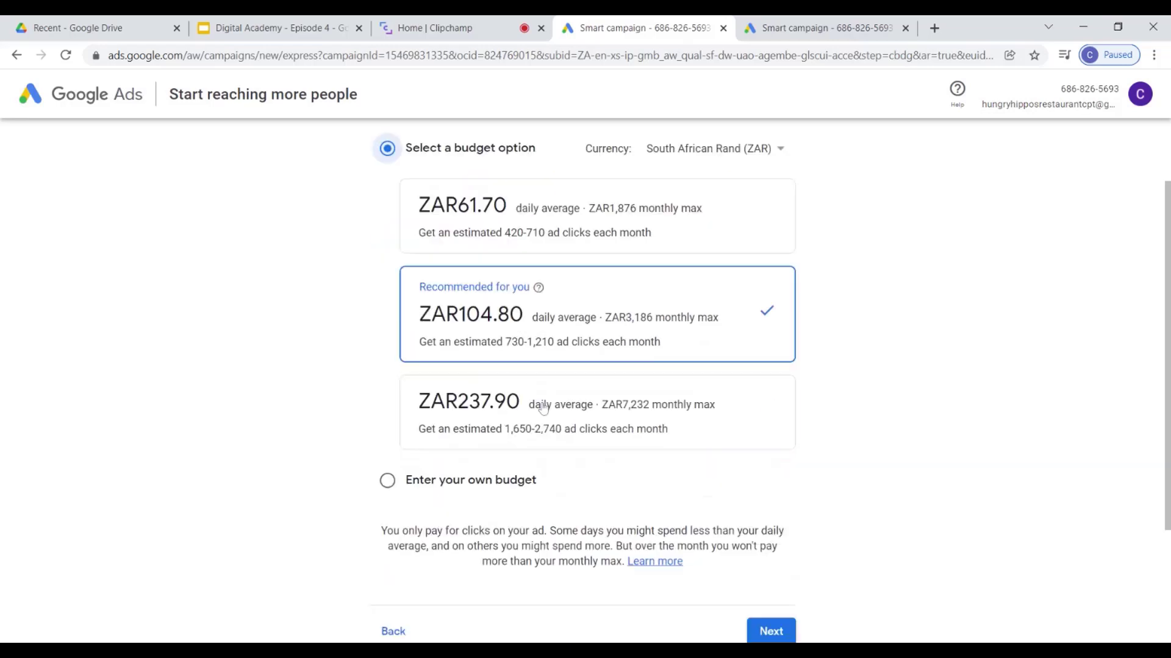
pyautogui.scroll(3, 527, 370)
pyautogui.scroll(-2, 463, 310)
pyautogui.click(389, 481)
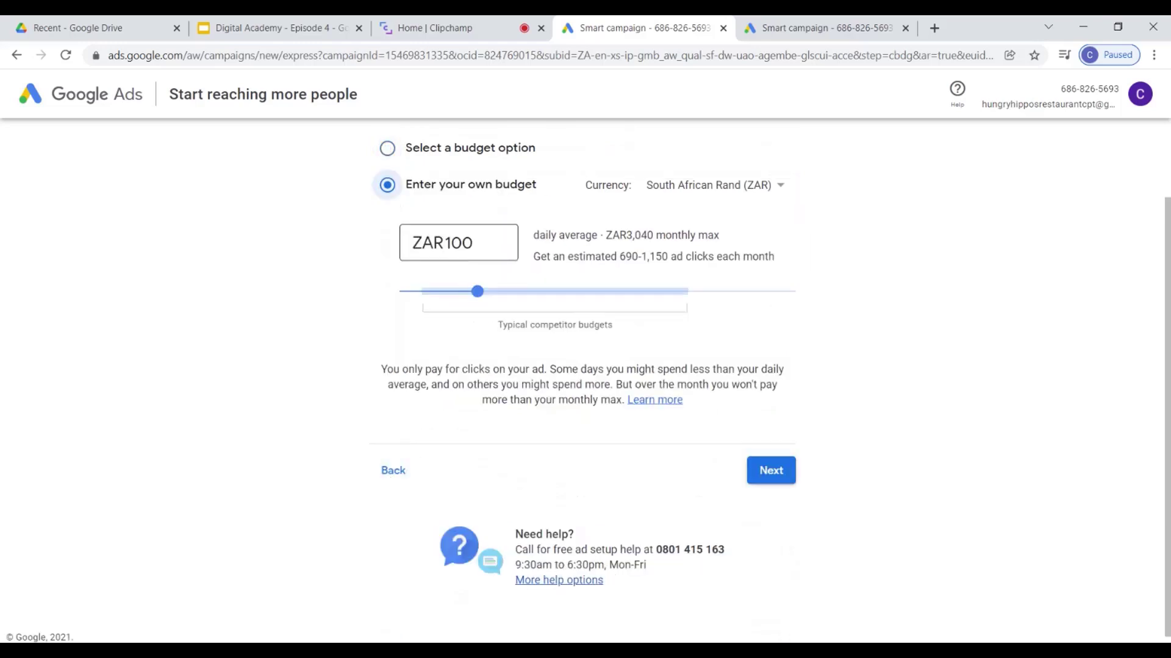
pyautogui.scroll(2, 476, 265)
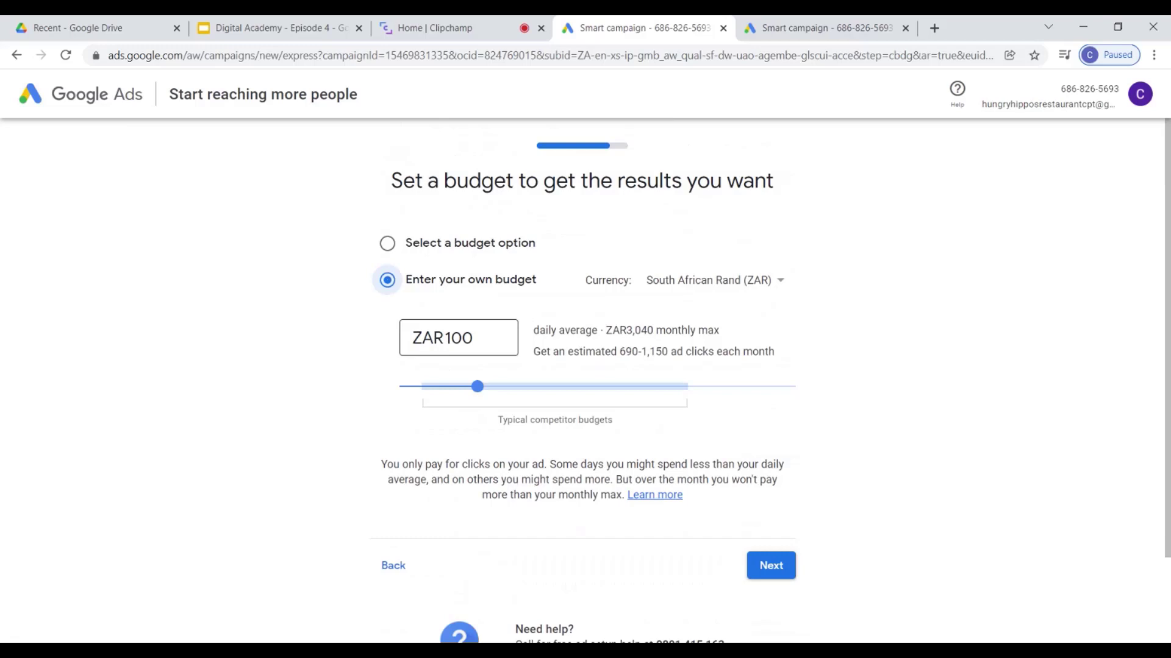
# Try a custom daily budget of ZAR50, and examine its monthly maximum and estimated monthly ad clicks.
pyautogui.moveTo(476, 339); pyautogui.dragTo(443, 339)
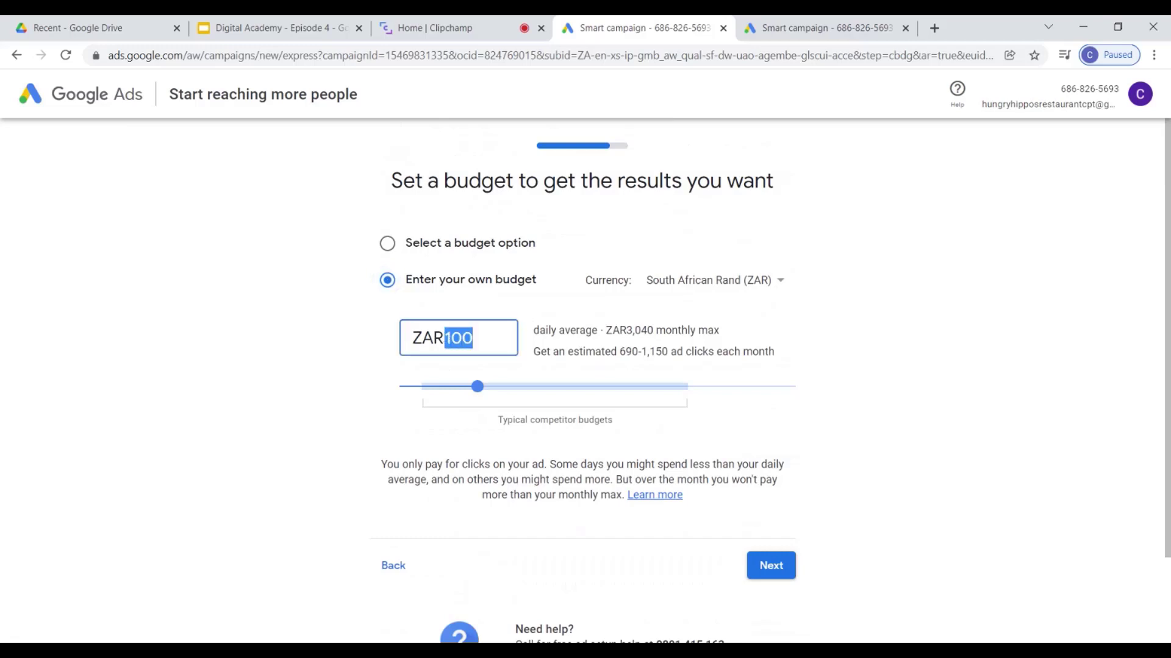
pyautogui.write('50')
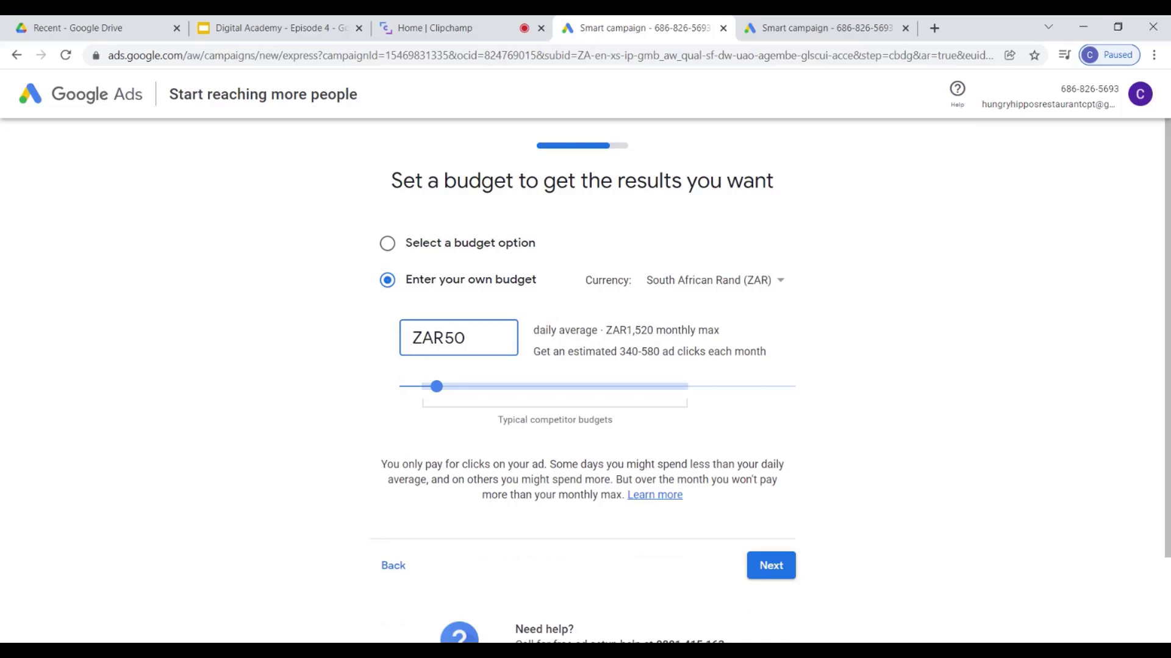
pyautogui.moveTo(606, 329); pyautogui.dragTo(723, 337)
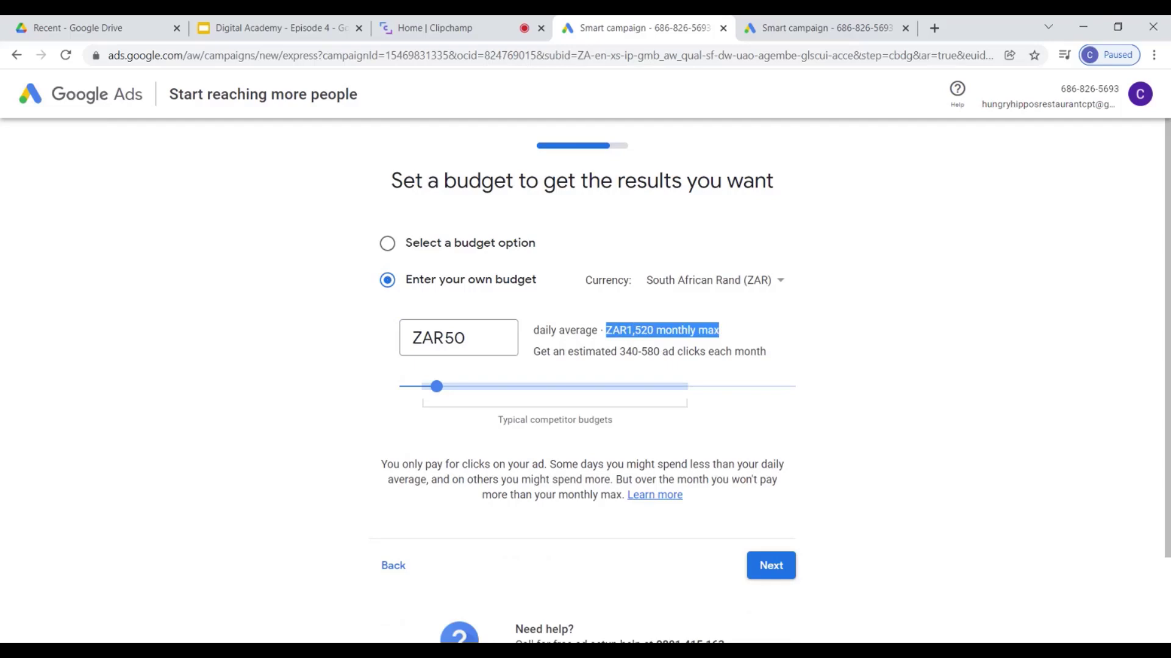
pyautogui.click(662, 342)
pyautogui.doubleClick(628, 330)
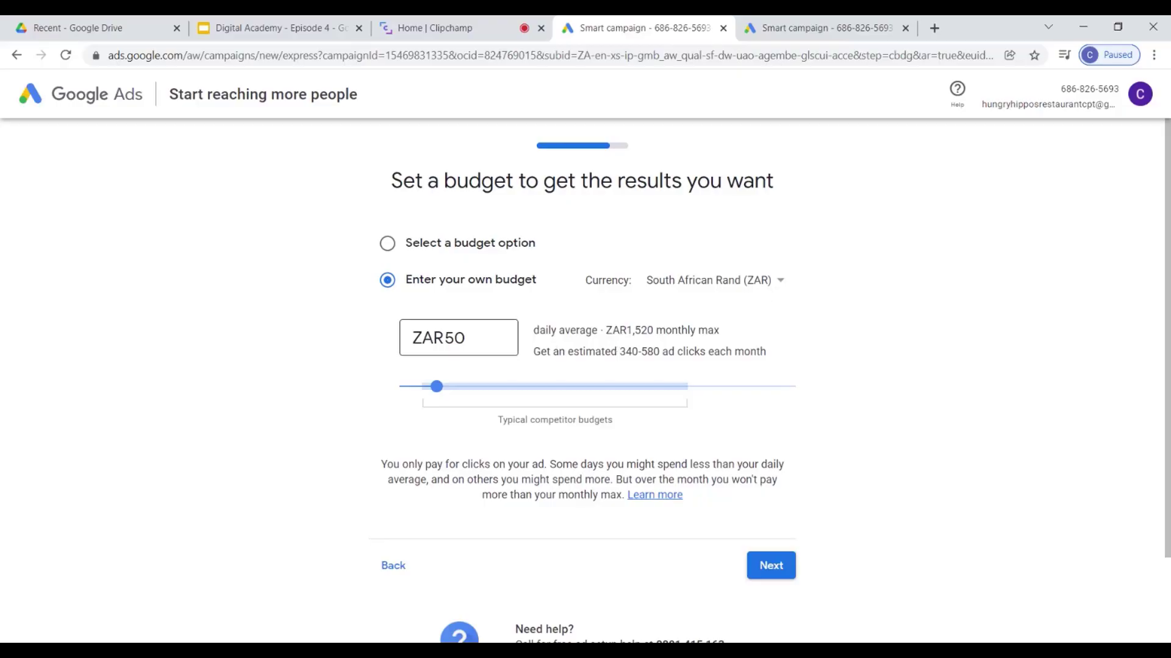
pyautogui.click(470, 338)
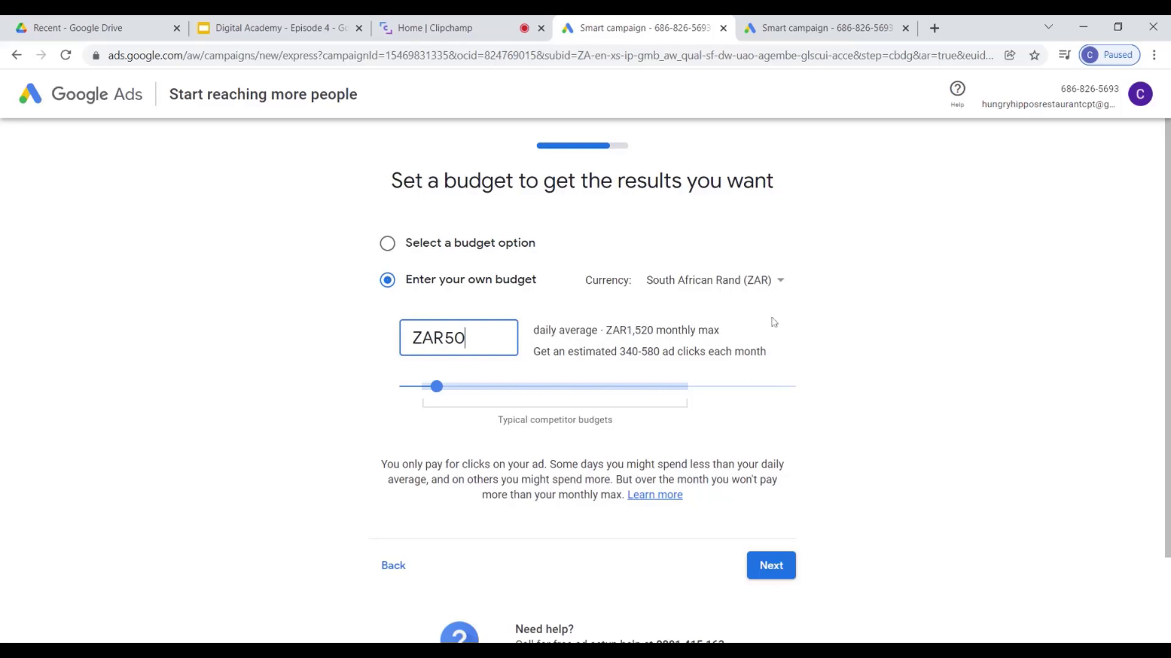
pyautogui.moveTo(533, 351); pyautogui.dragTo(653, 352)
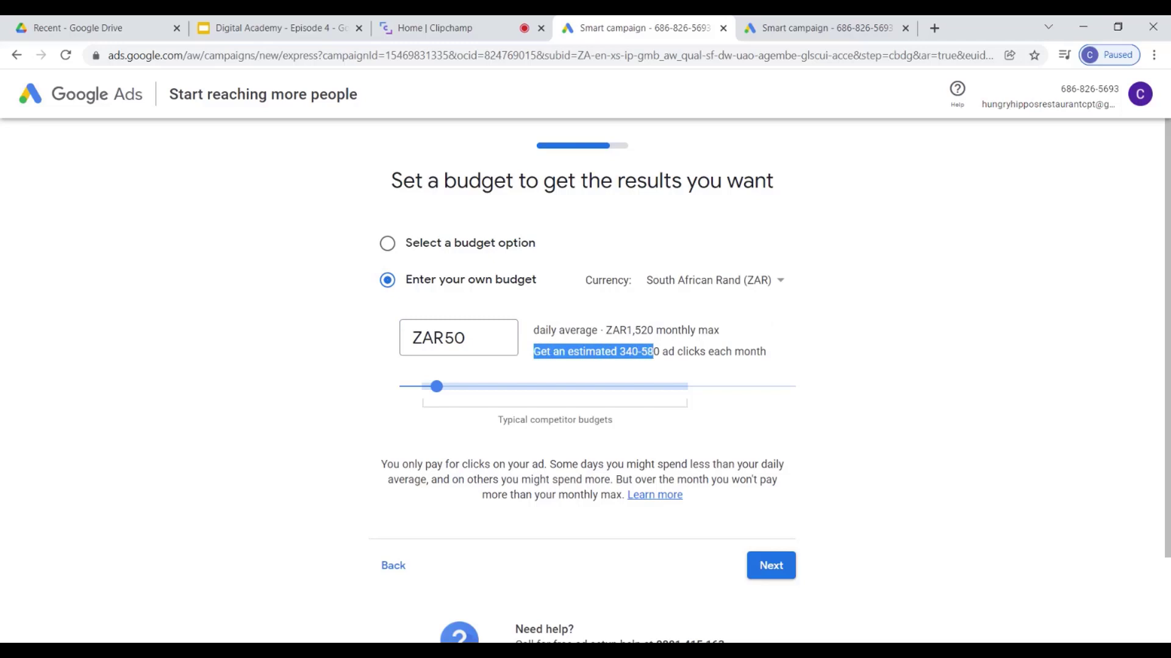
pyautogui.click(653, 352)
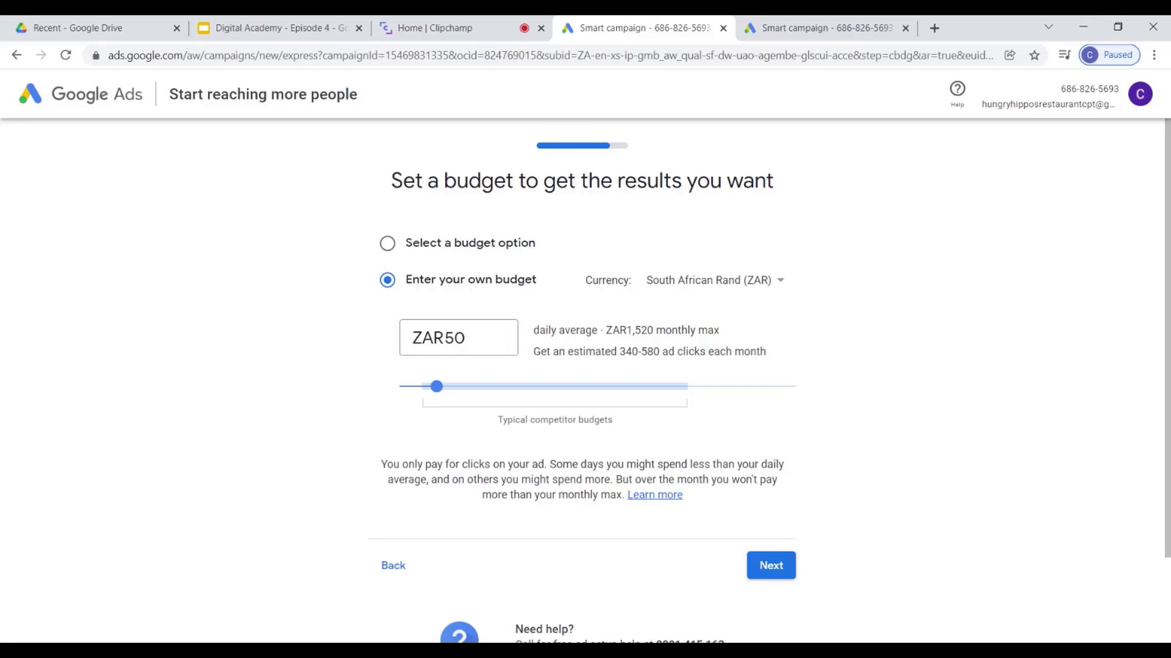
pyautogui.moveTo(620, 352); pyautogui.dragTo(780, 350)
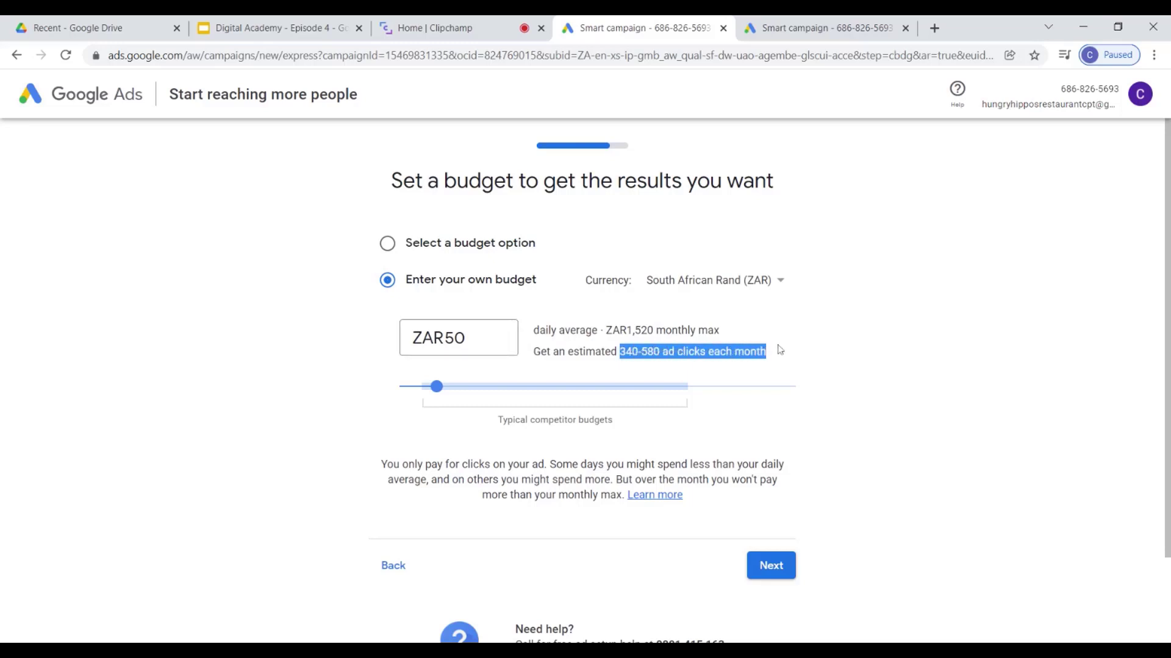
pyautogui.click(780, 351)
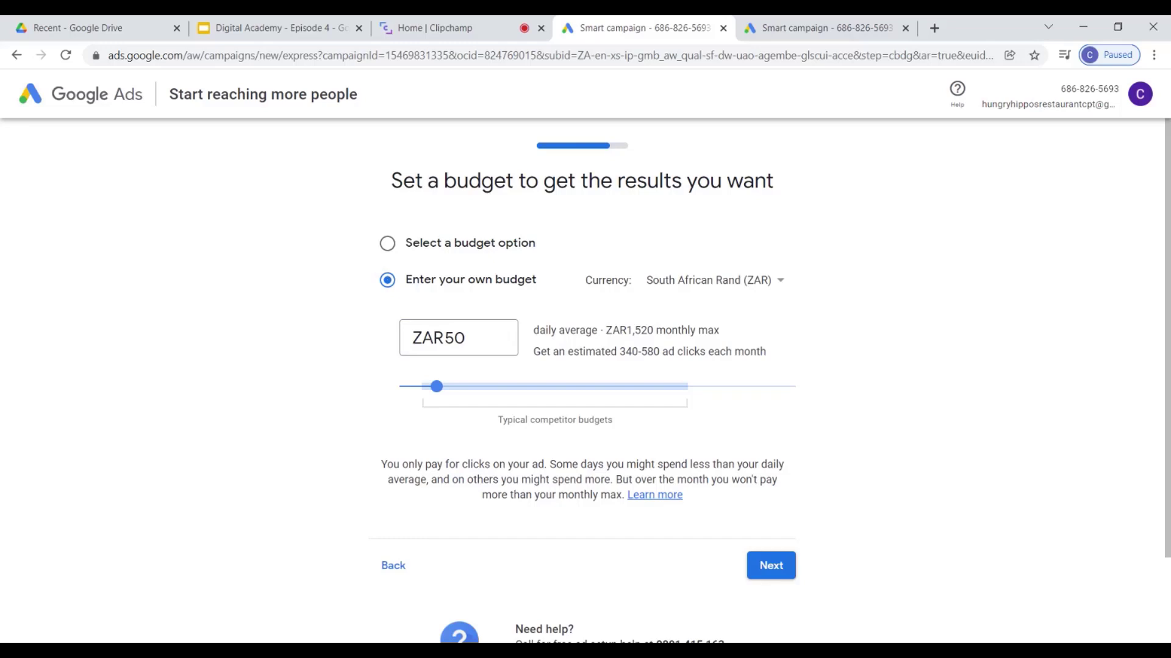
# Set the custom daily budget to ZAR100 and continue to the campaign review.
pyautogui.scroll(-2, 800, 349)
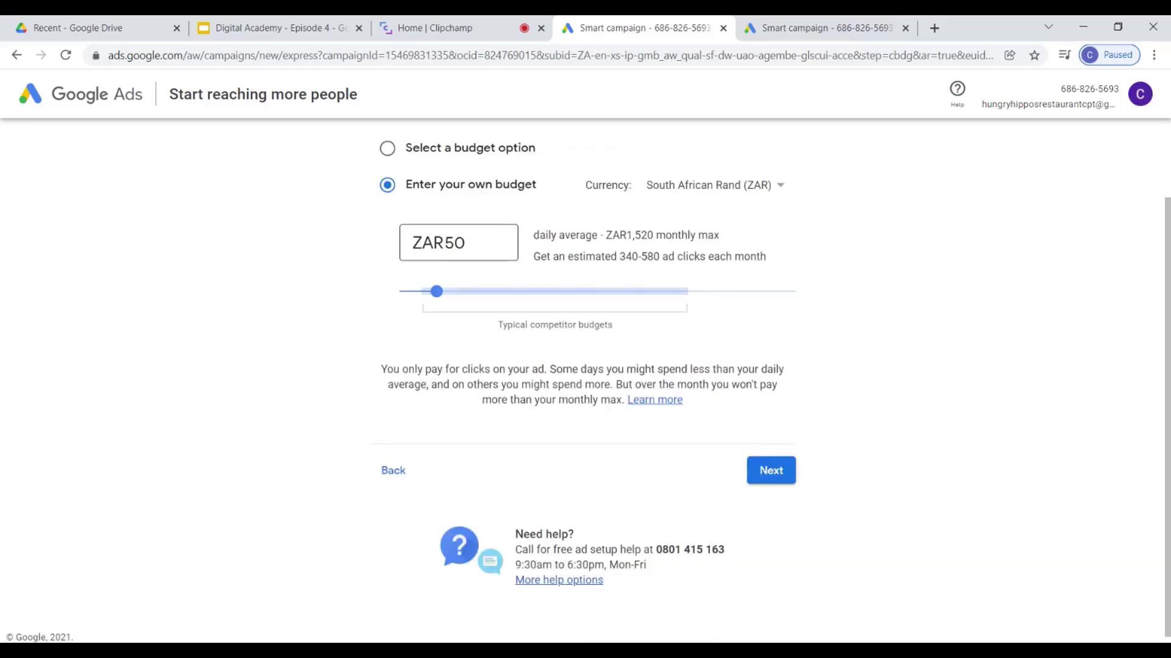
pyautogui.moveTo(467, 243); pyautogui.dragTo(444, 243)
pyautogui.write('100')
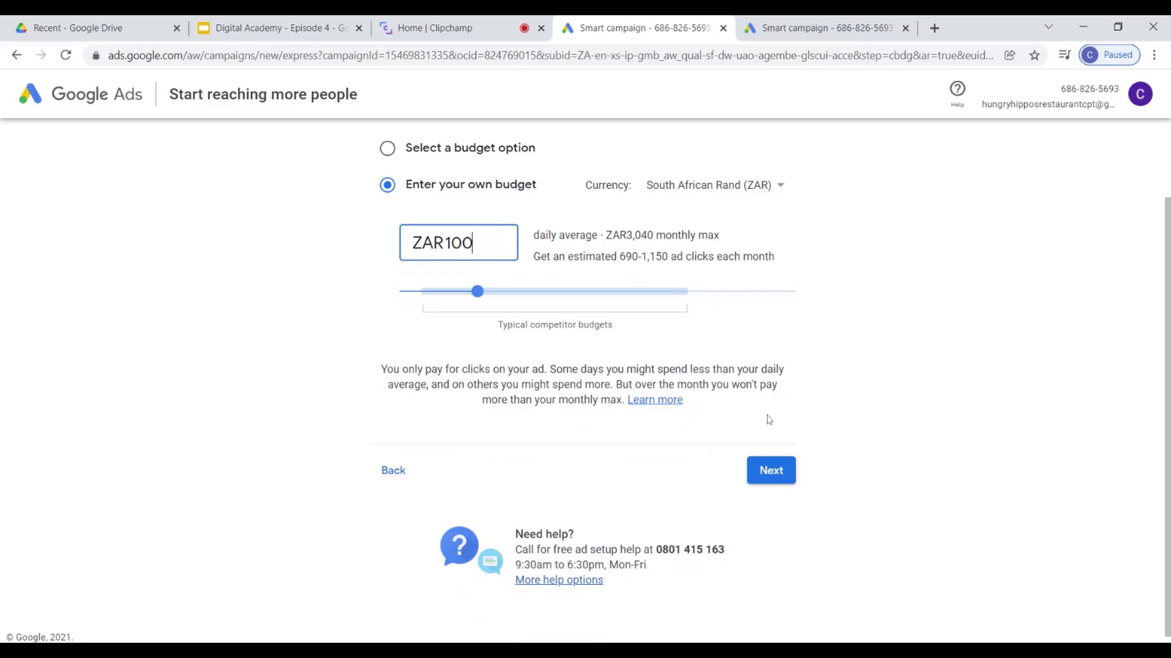
pyautogui.click(772, 473)
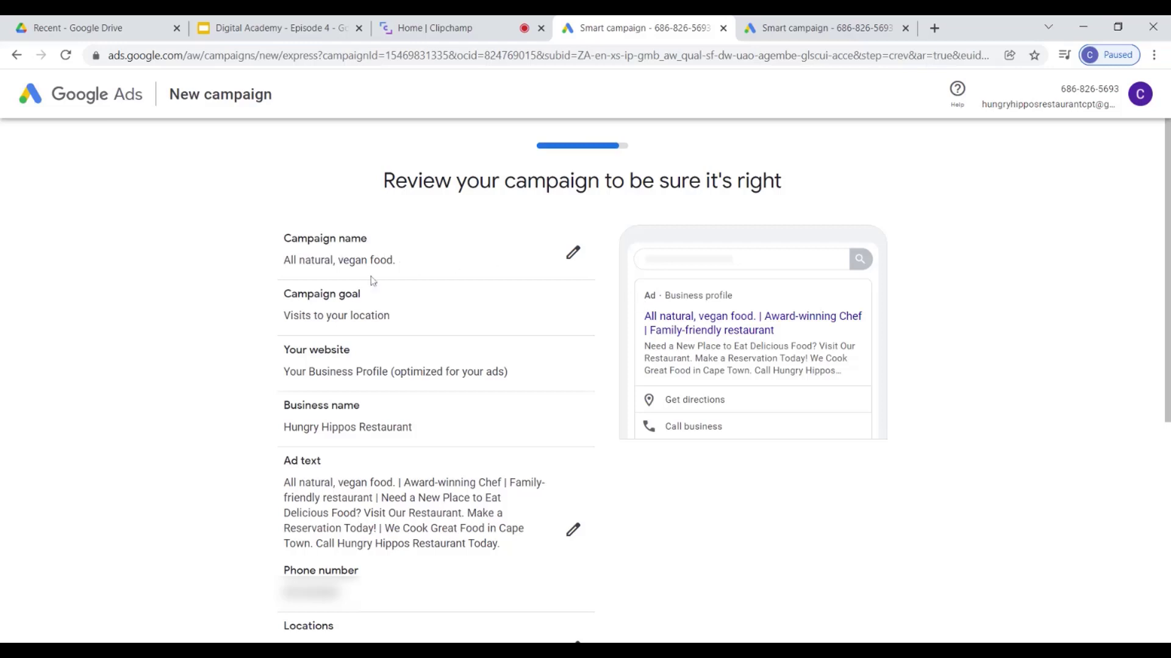
# Check the campaign goal in the campaign review summary.
pyautogui.moveTo(283, 312); pyautogui.dragTo(397, 323)
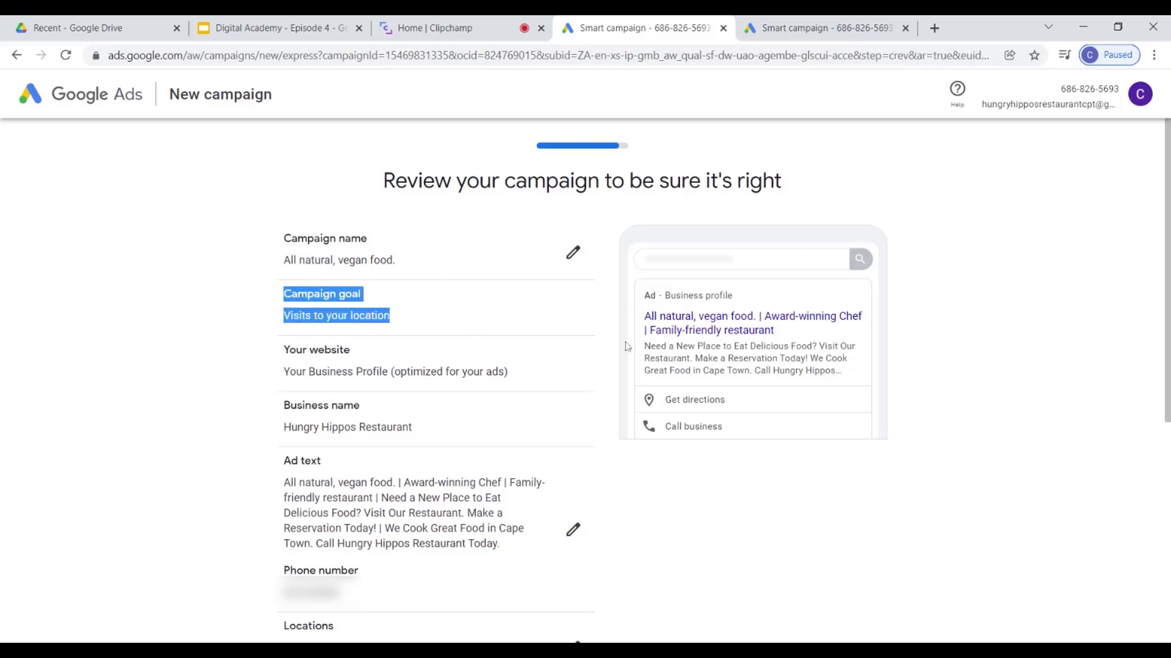
pyautogui.click(440, 302)
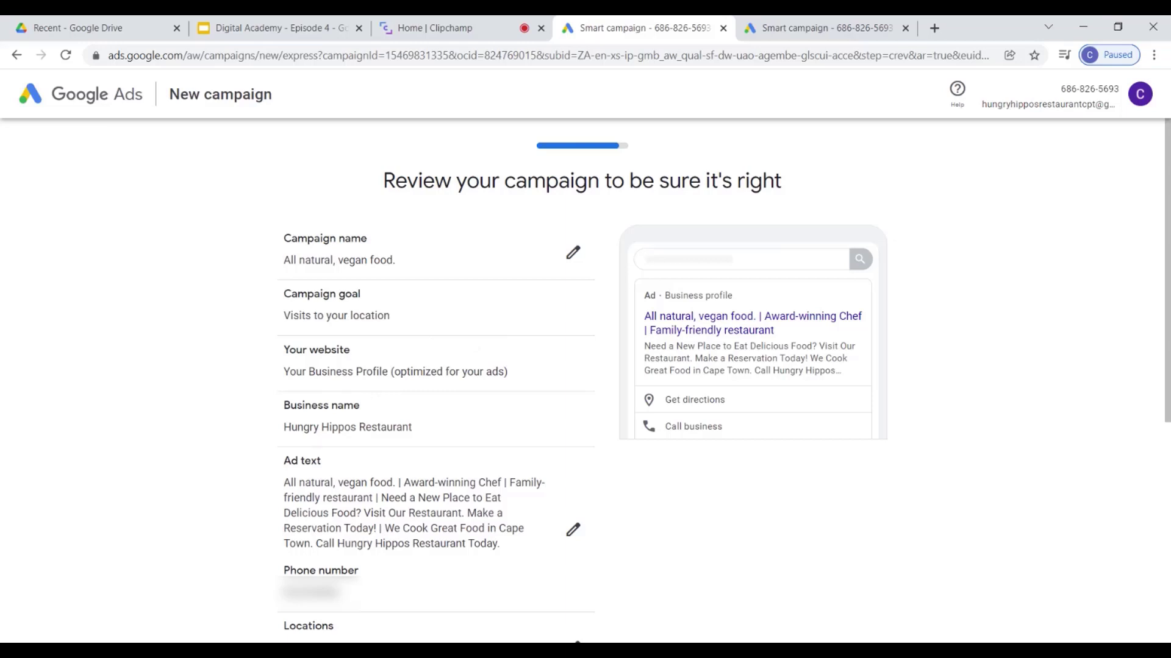
# Review the ad text in the campaign summary, and open its headlines and descriptions for editing without changing them.
pyautogui.scroll(-2, 444, 410)
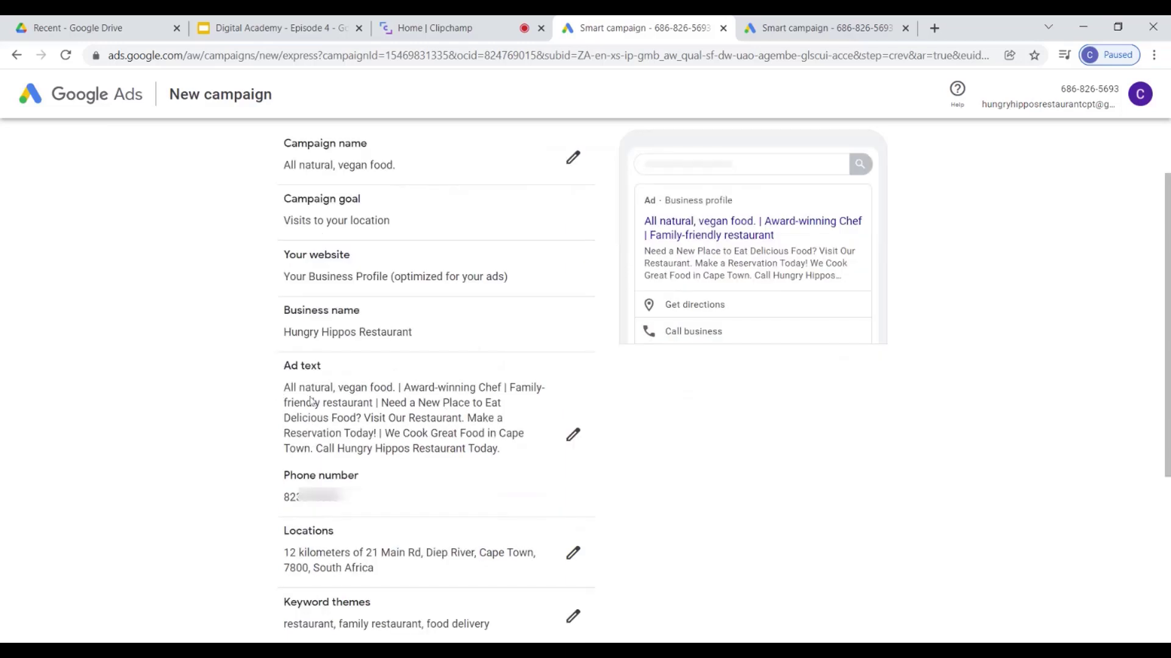
pyautogui.scroll(2, 652, 404)
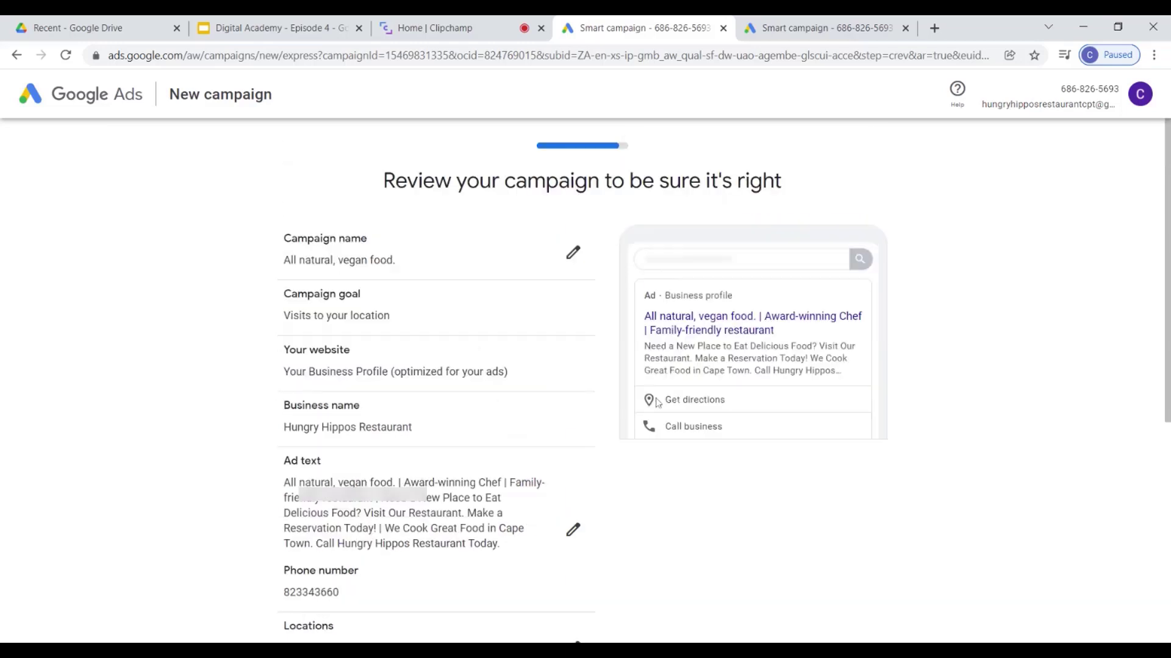
pyautogui.scroll(-2, 611, 389)
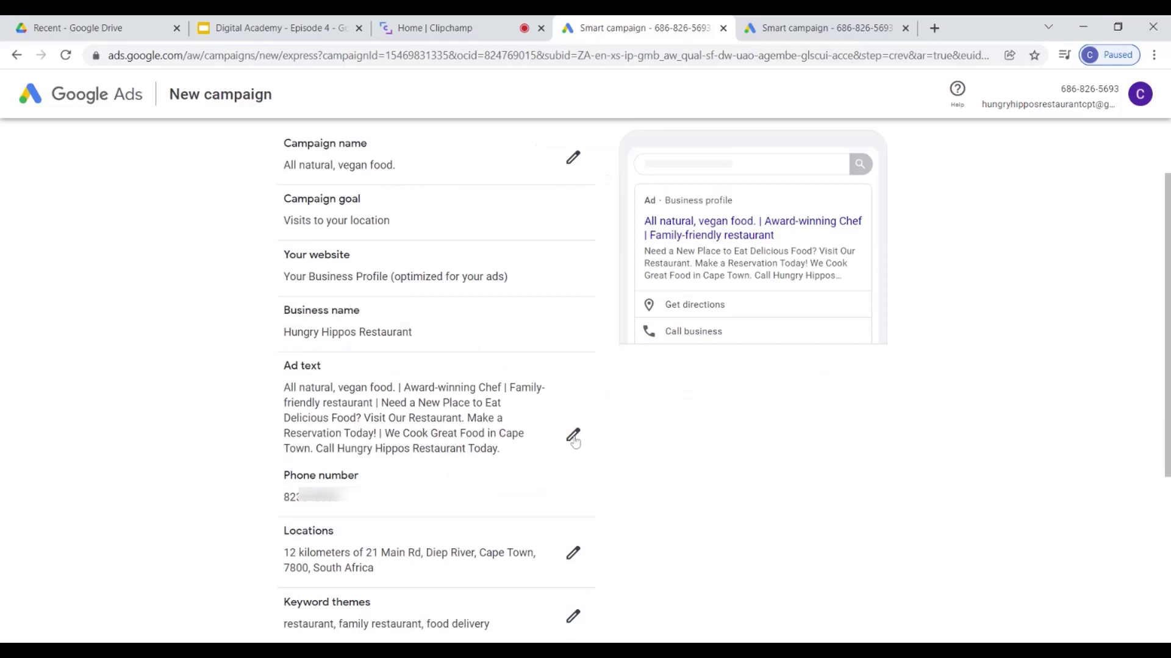
pyautogui.click(573, 437)
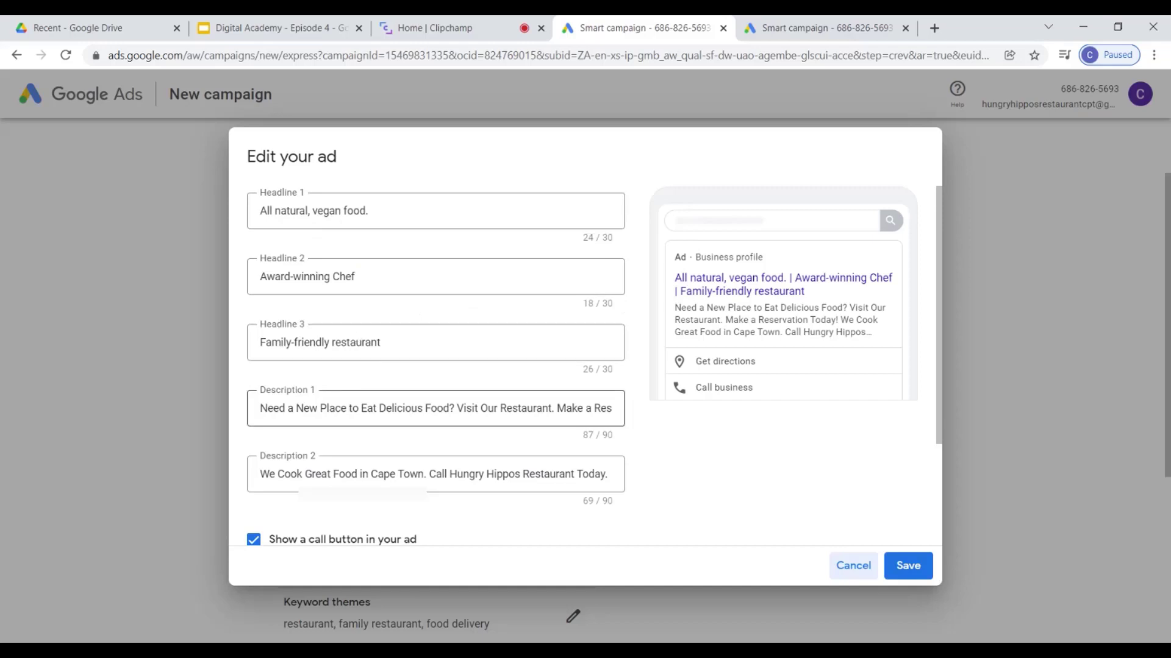
pyautogui.click(852, 566)
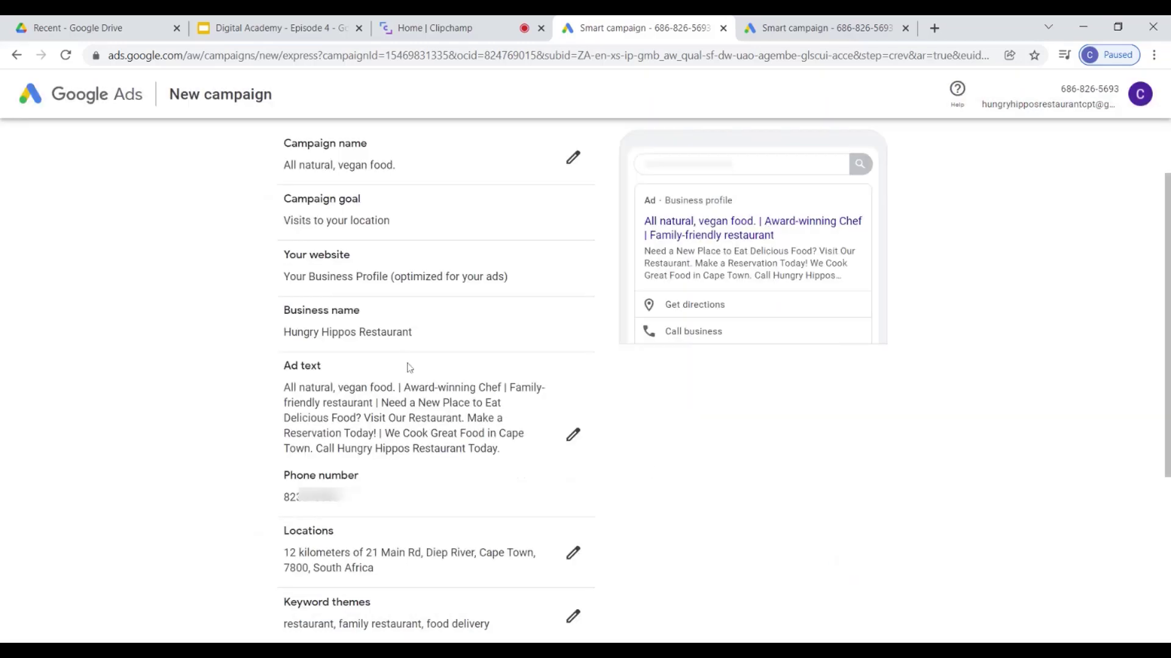
# Check the locations, keyword themes and budget in the campaign review, and continue to the payment info.
pyautogui.scroll(-2, 653, 470)
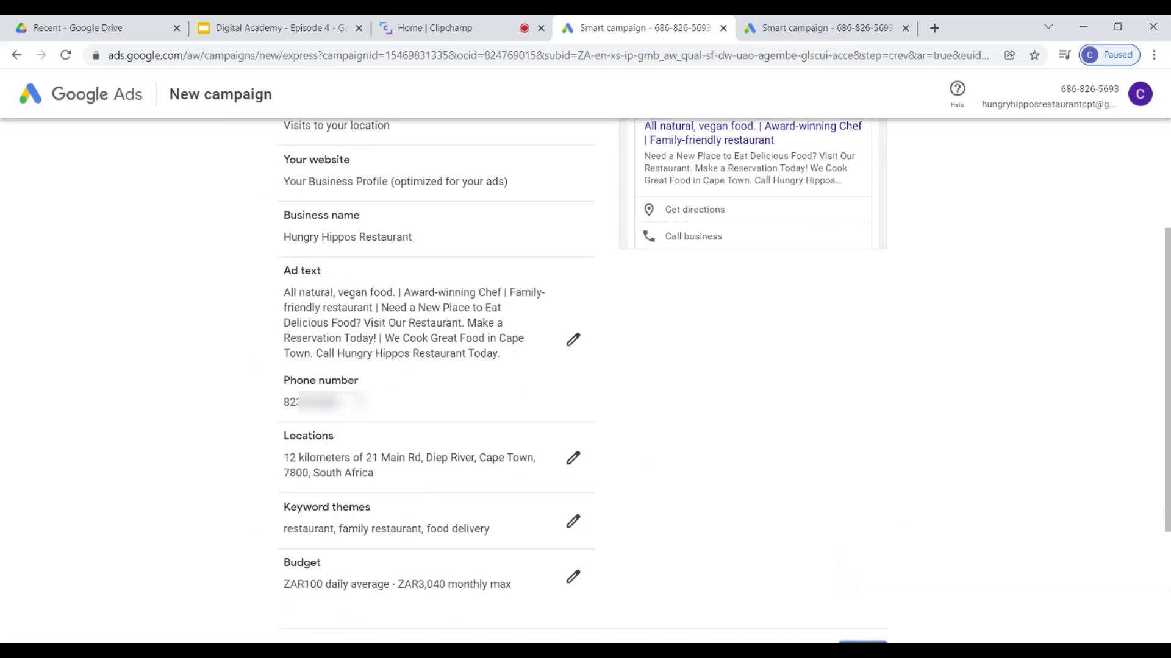
pyautogui.scroll(2, 585, 378)
pyautogui.scroll(-2, 586, 378)
pyautogui.scroll(-3, 436, 366)
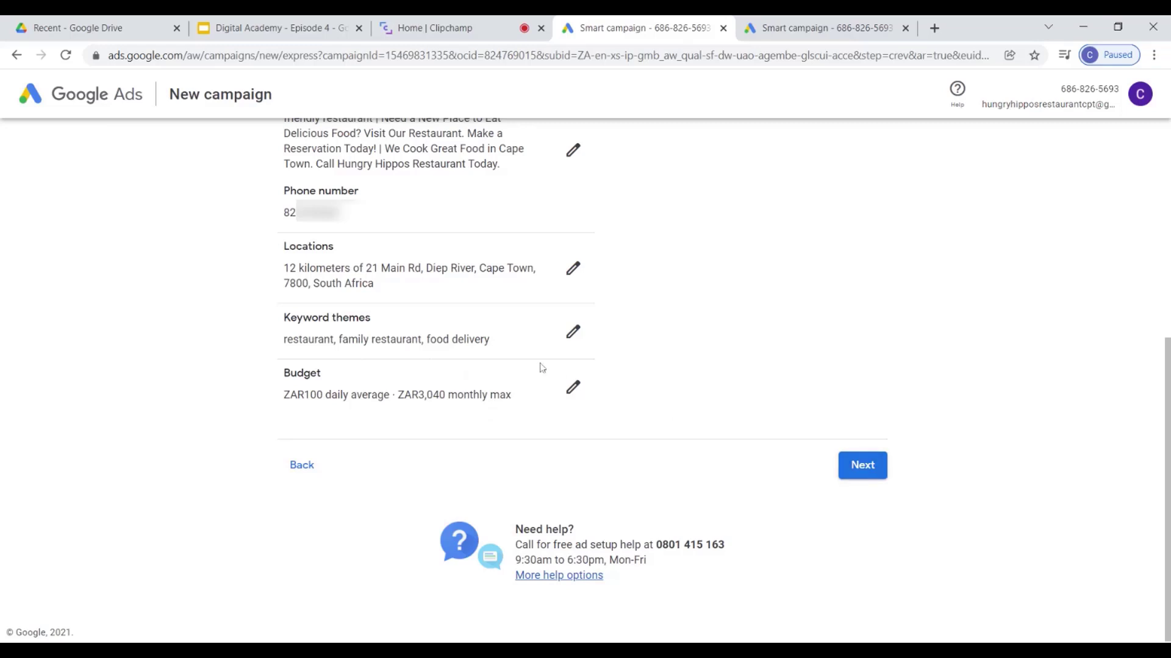
pyautogui.click(875, 467)
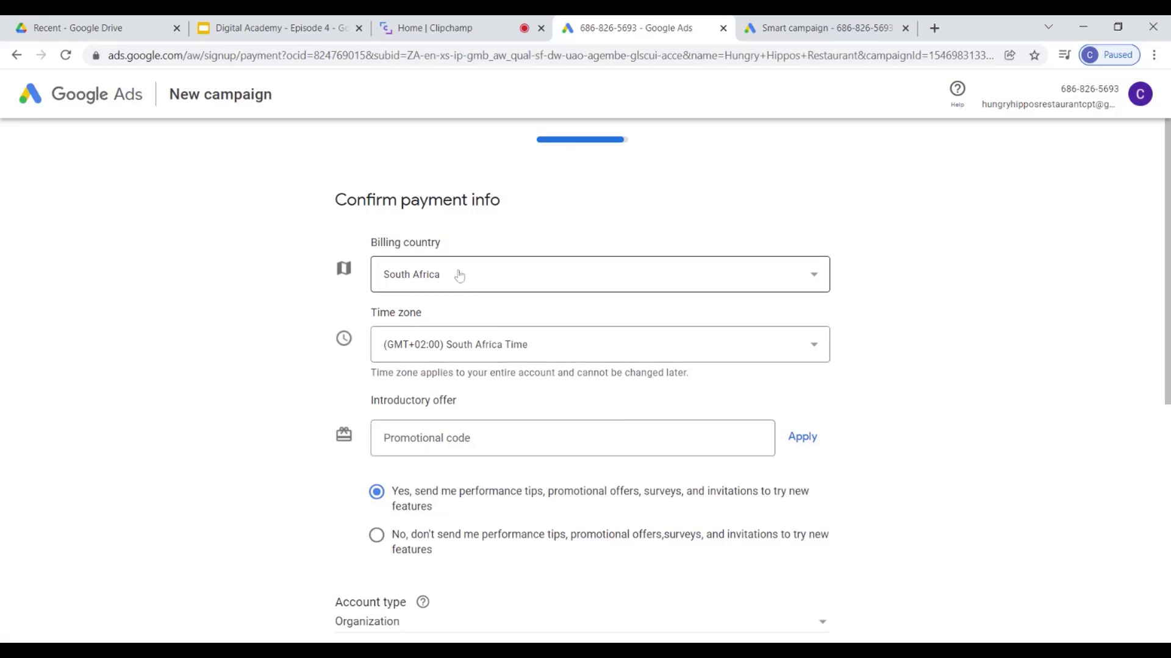
# Check the billing country choice, time zone and introductory offer settings in the payment info.
pyautogui.click(815, 279)
pyautogui.click(887, 269)
pyautogui.scroll(-2, 473, 342)
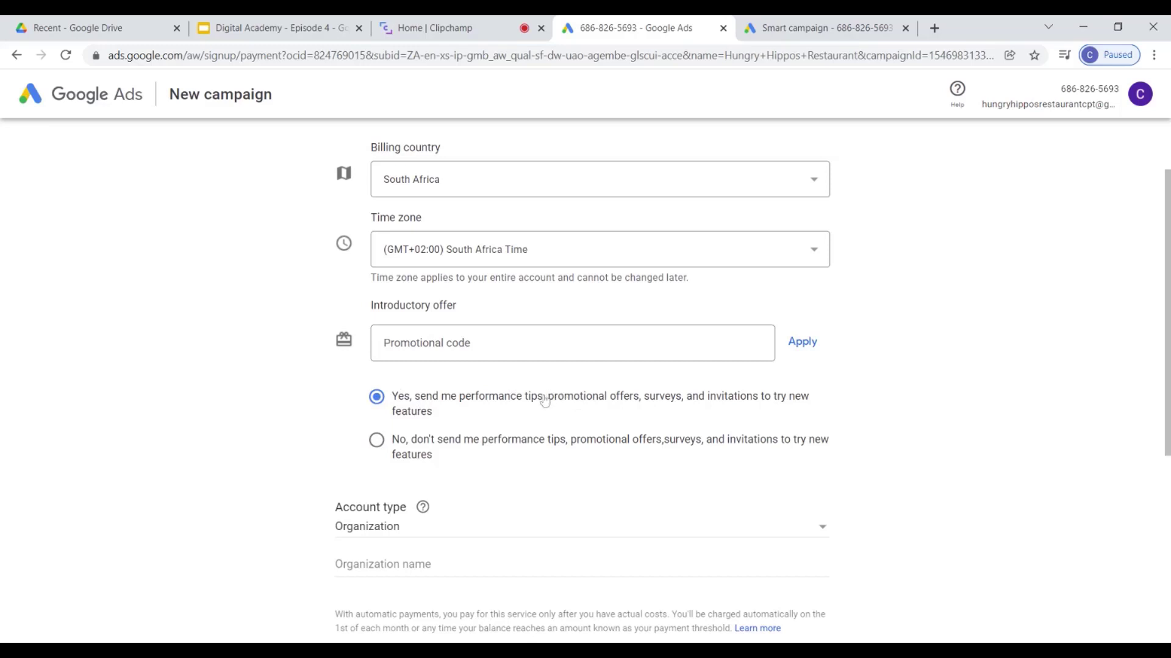
# Set the account type to Organization and enter Hungry Hippos Restaurant as the organization name.
pyautogui.scroll(-2, 520, 418)
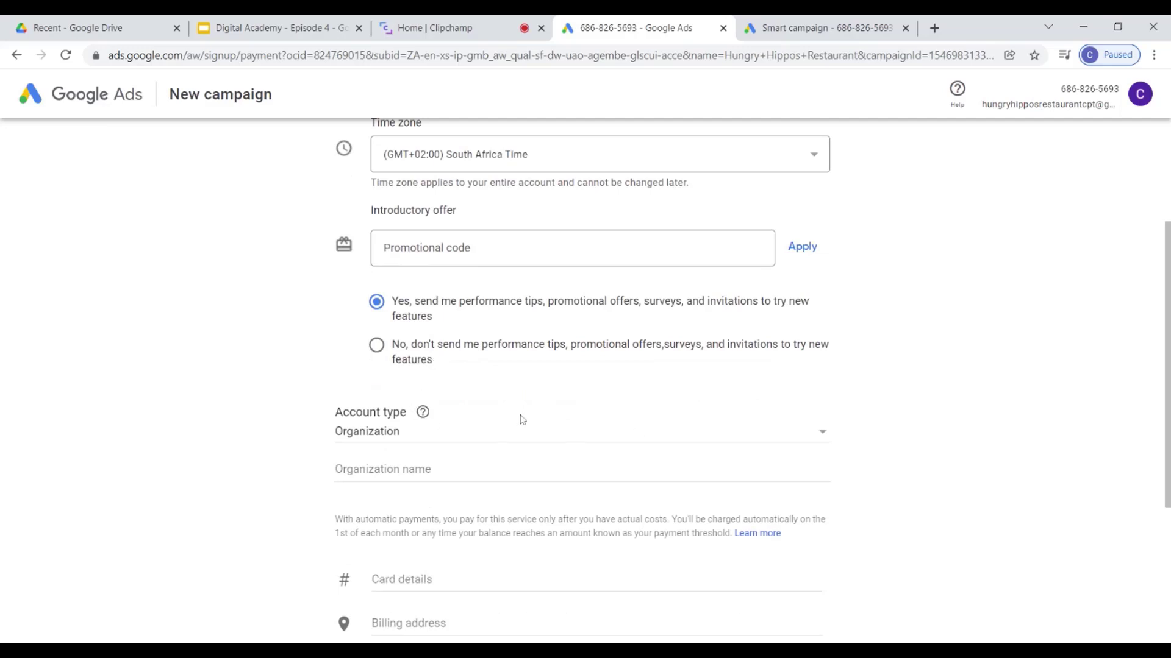
pyautogui.scroll(-1, 520, 418)
pyautogui.click(502, 366)
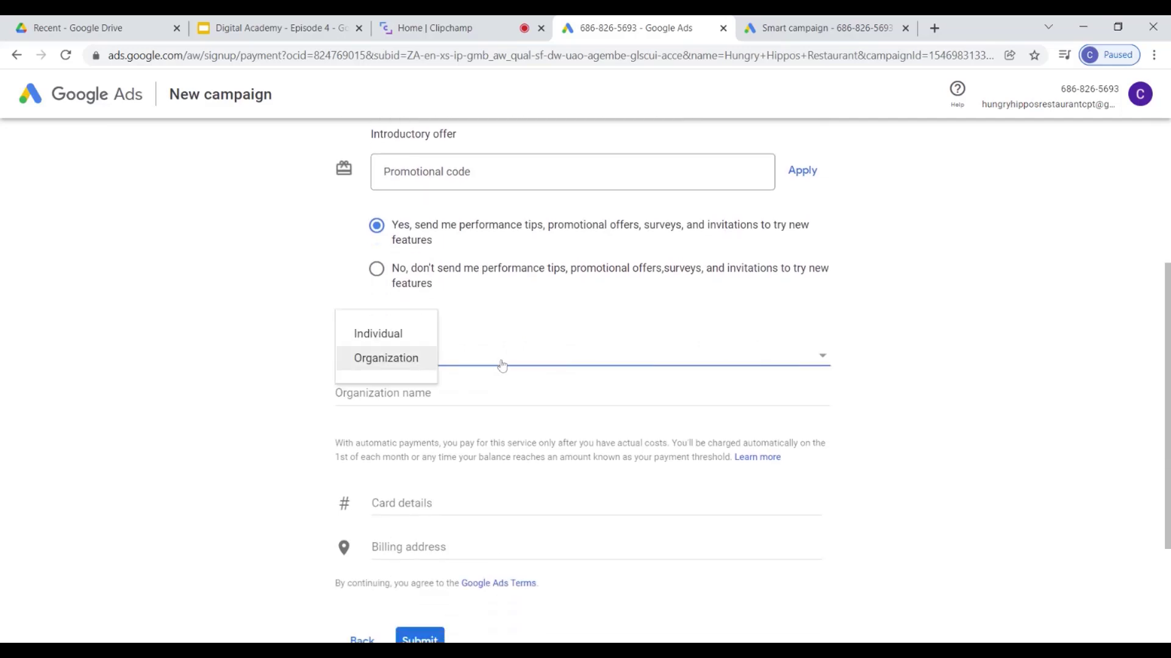
pyautogui.click(395, 361)
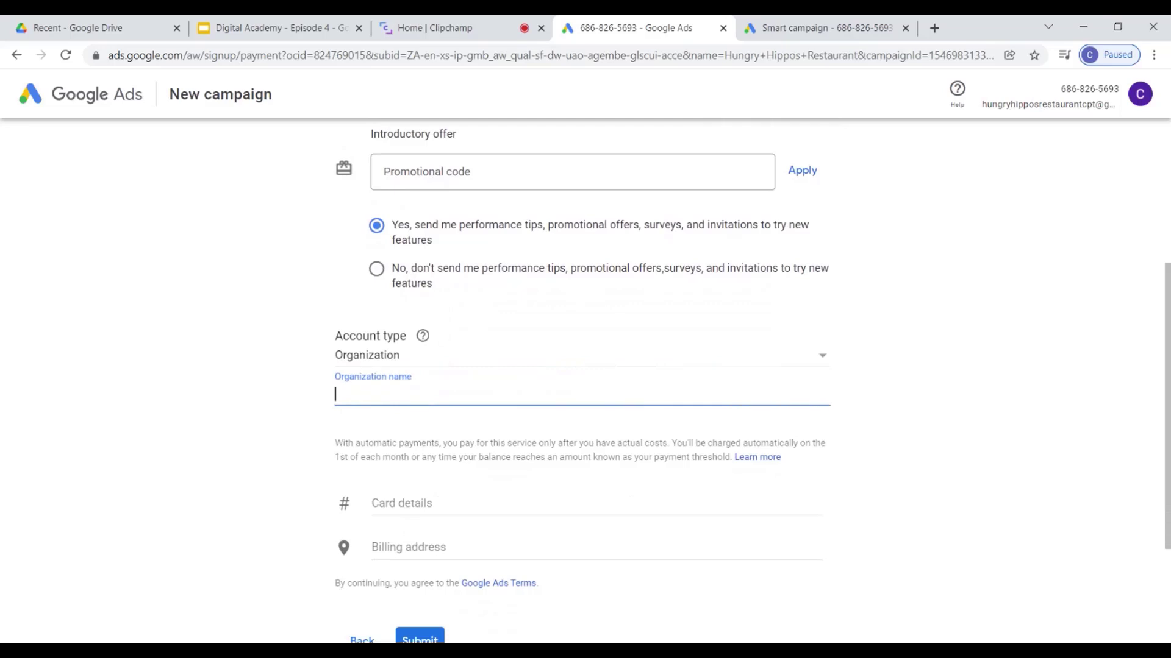
pyautogui.write('Hungry Hippos Rest')
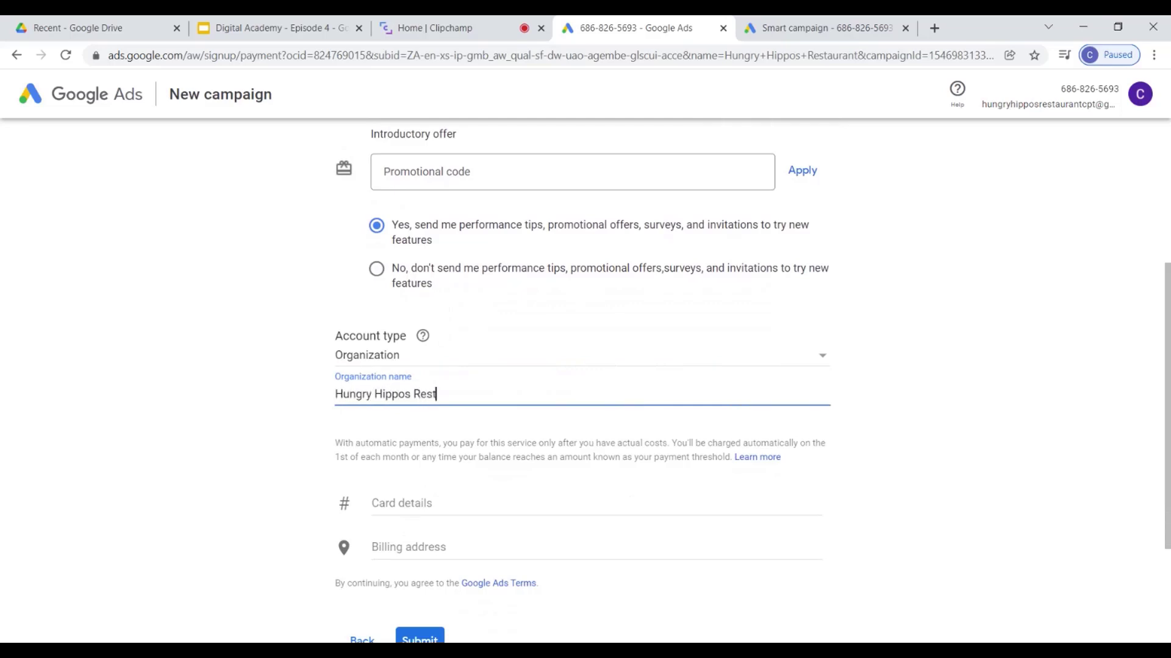
pyautogui.write('aurant')
# Fill in the payment card's number, expiry month and year, and CVC.
pyautogui.click(424, 503)
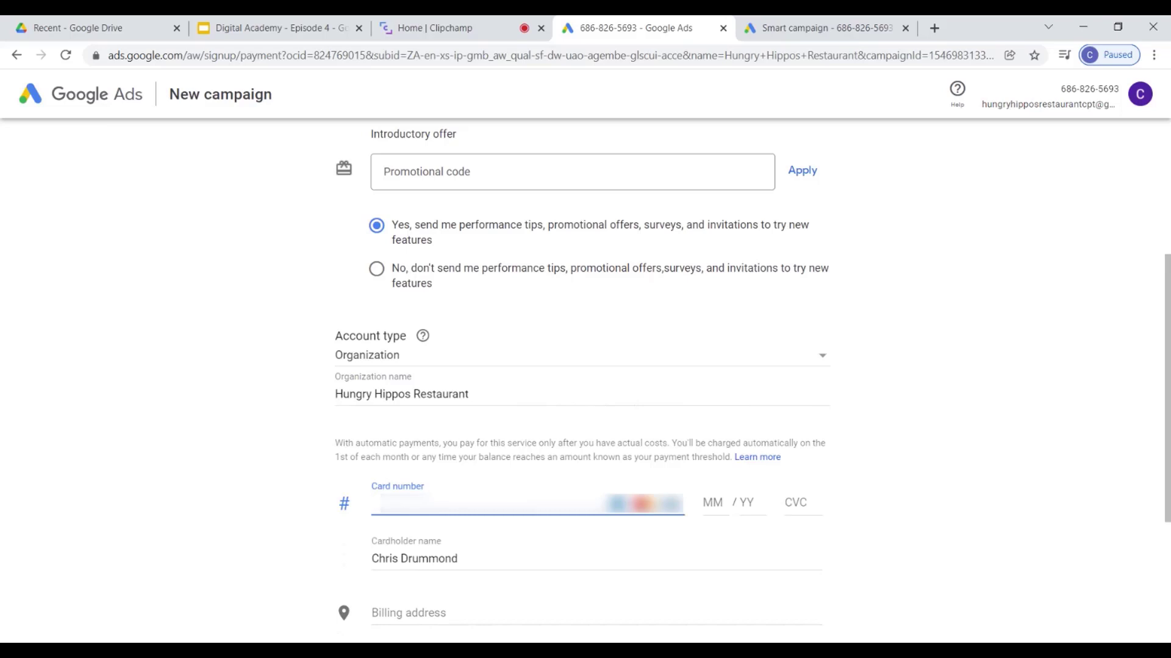
pyautogui.write('4')
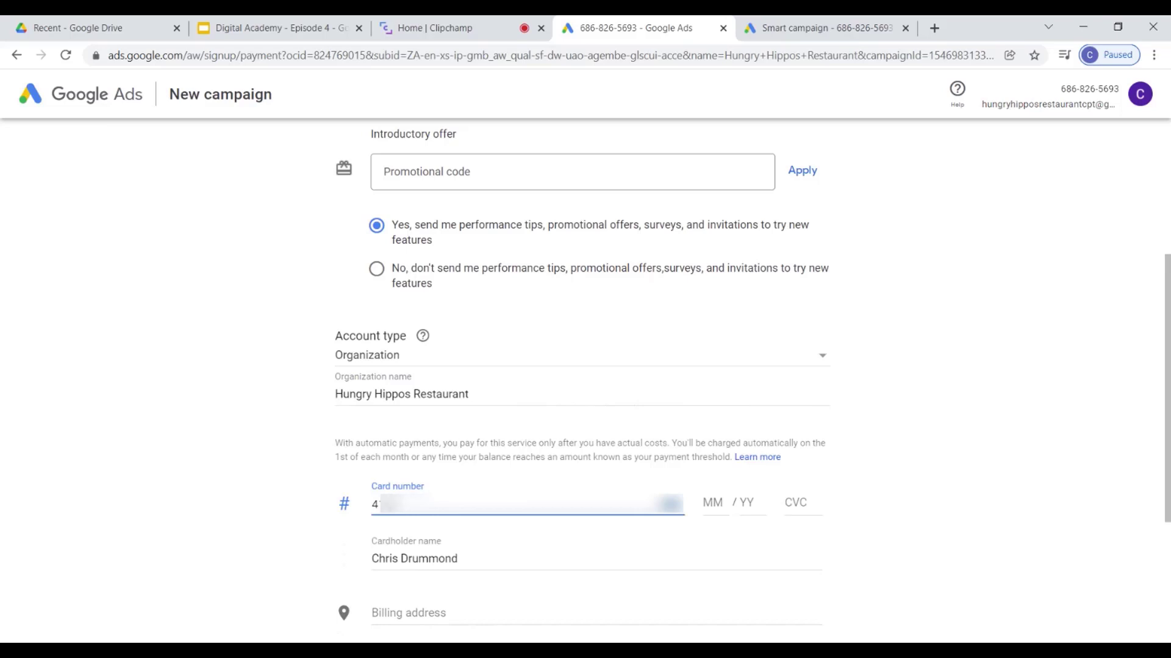
pyautogui.write('************')
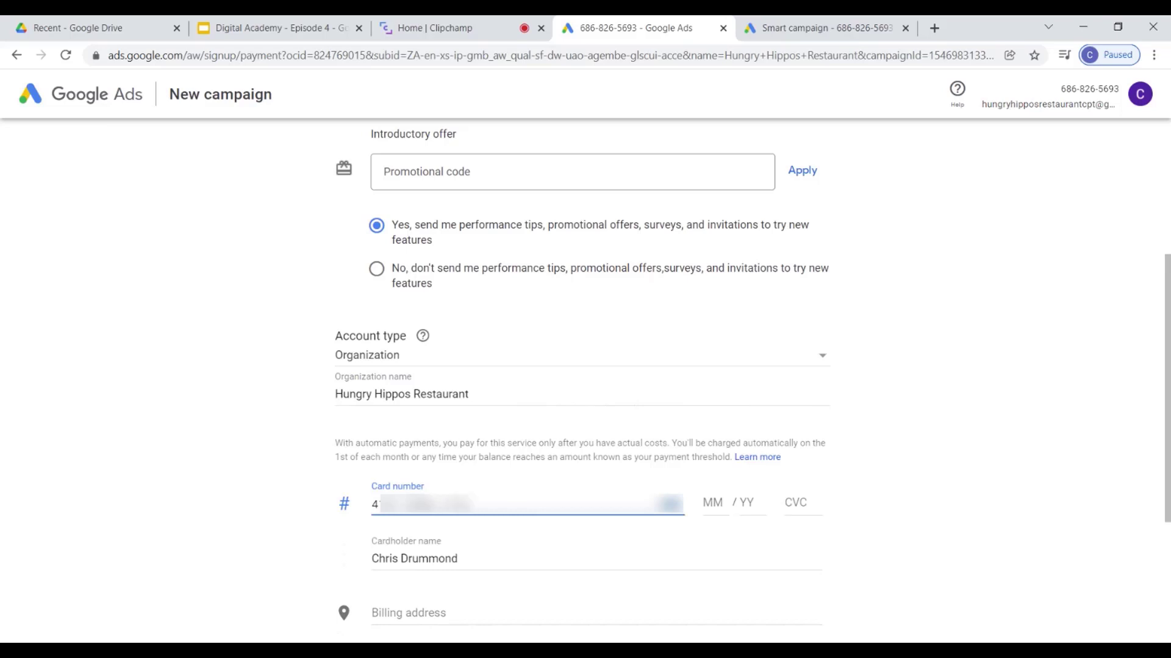
pyautogui.write('**')
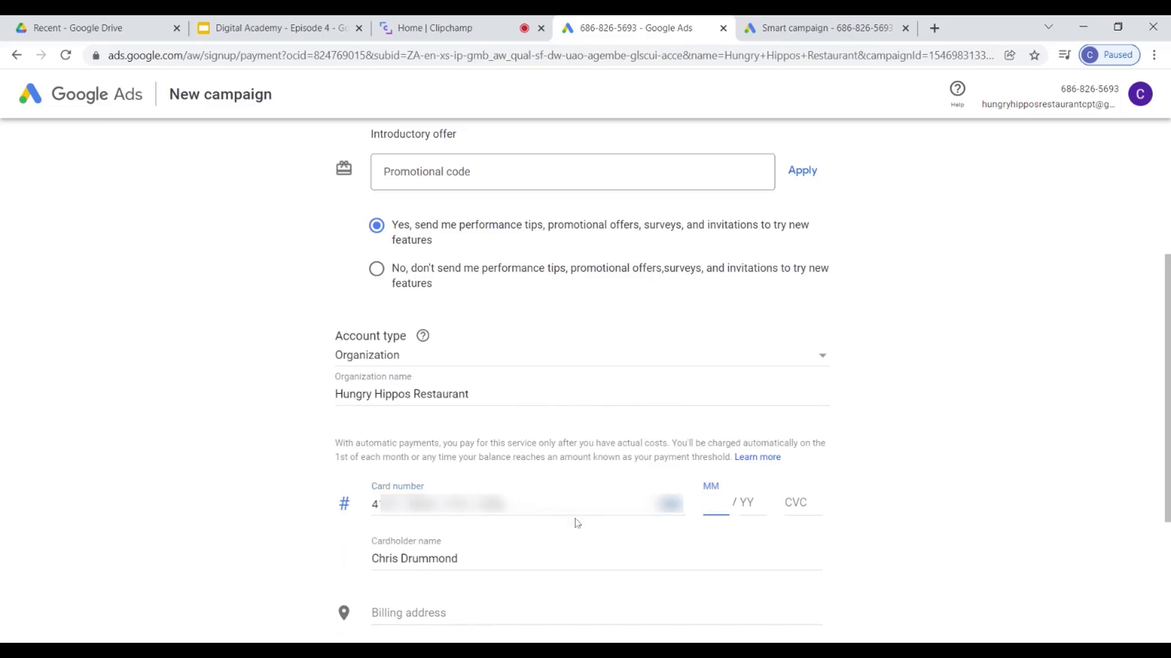
pyautogui.write('****')
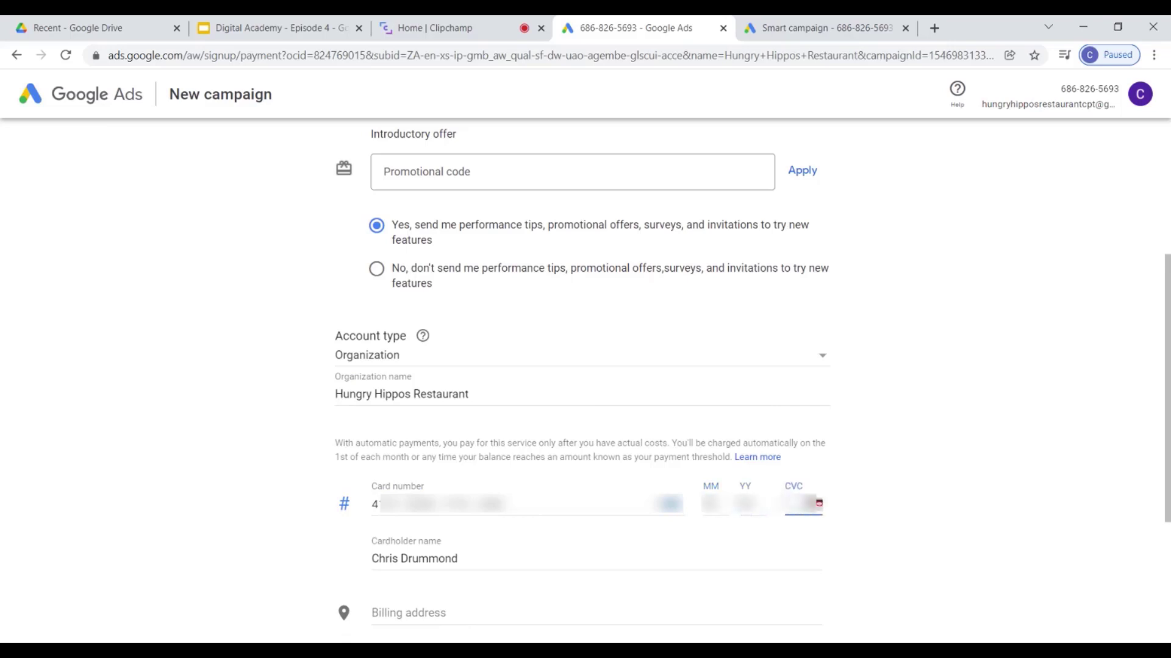
pyautogui.write('***')
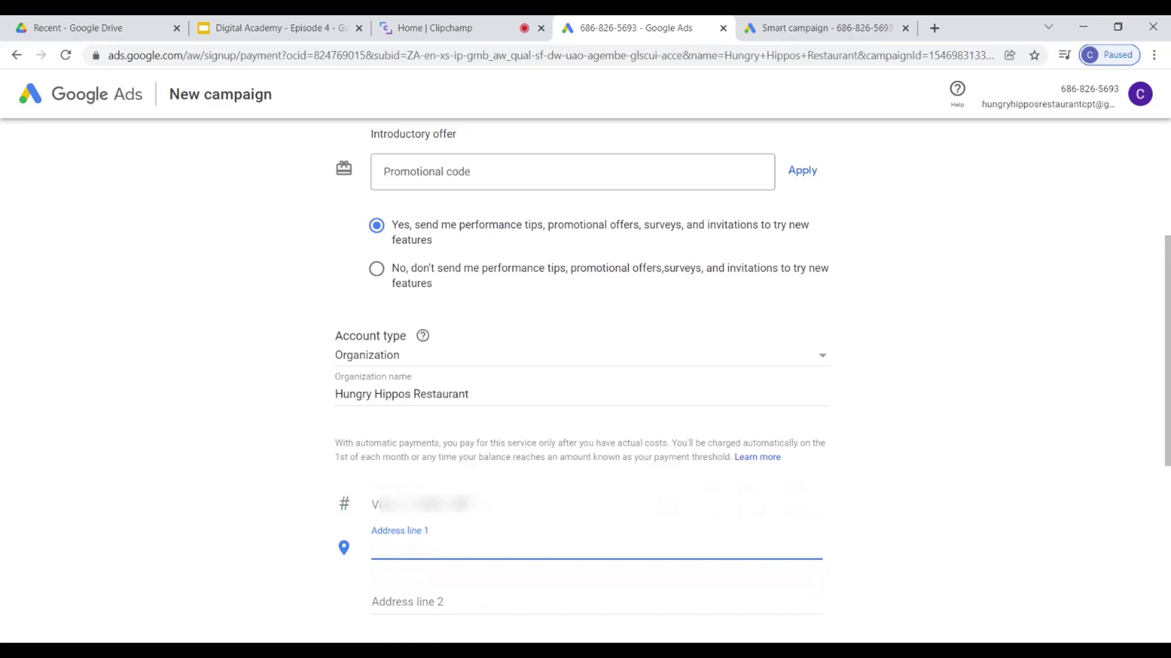
# Fill in the billing address by picking the matching suggested street address and entering its suburb.
pyautogui.scroll(-2, 580, 511)
pyautogui.scroll(1, 541, 478)
pyautogui.scroll(1, 580, 383)
pyautogui.scroll(-1, 581, 383)
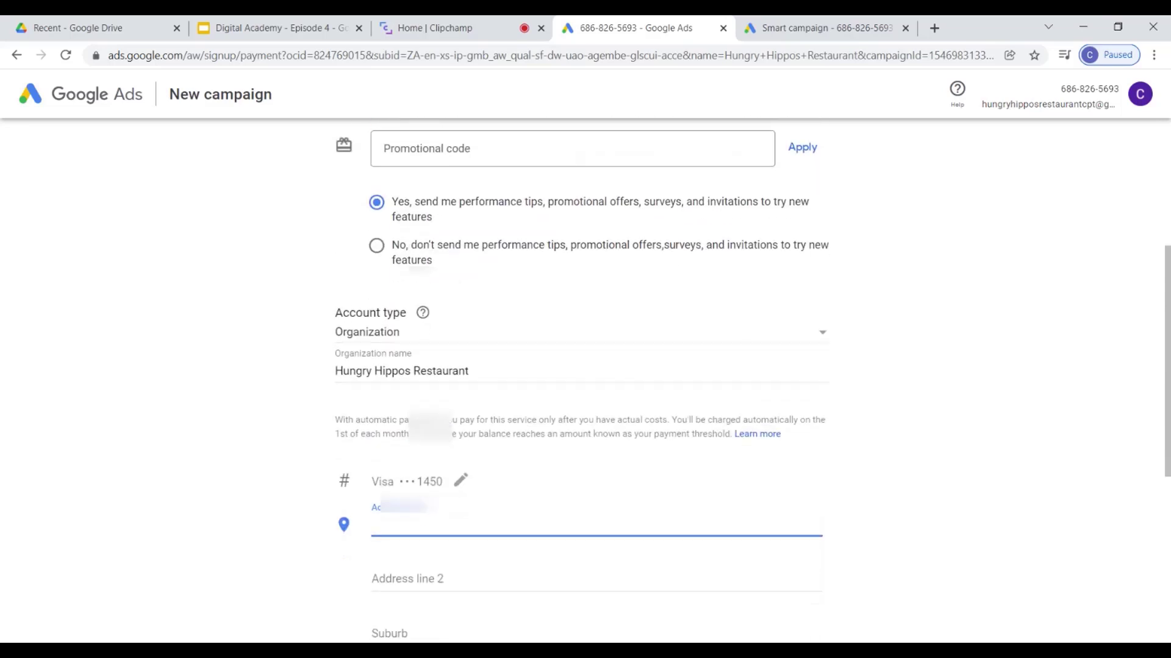
pyautogui.write('21 Main')
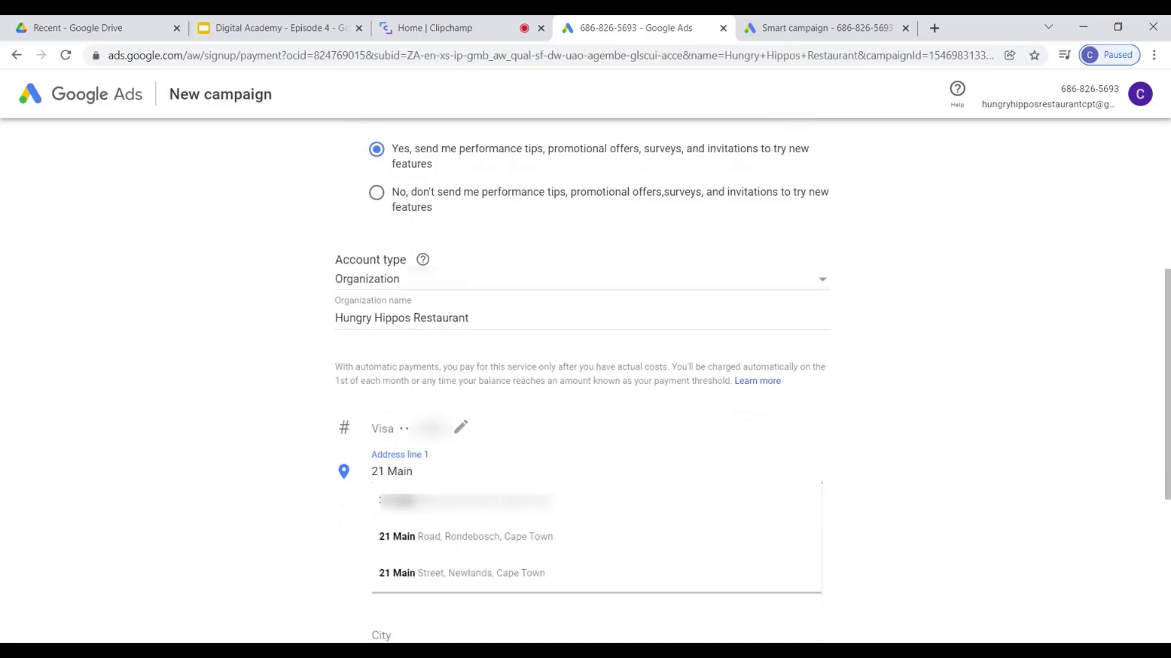
pyautogui.click(406, 573)
pyautogui.scroll(-2, 432, 460)
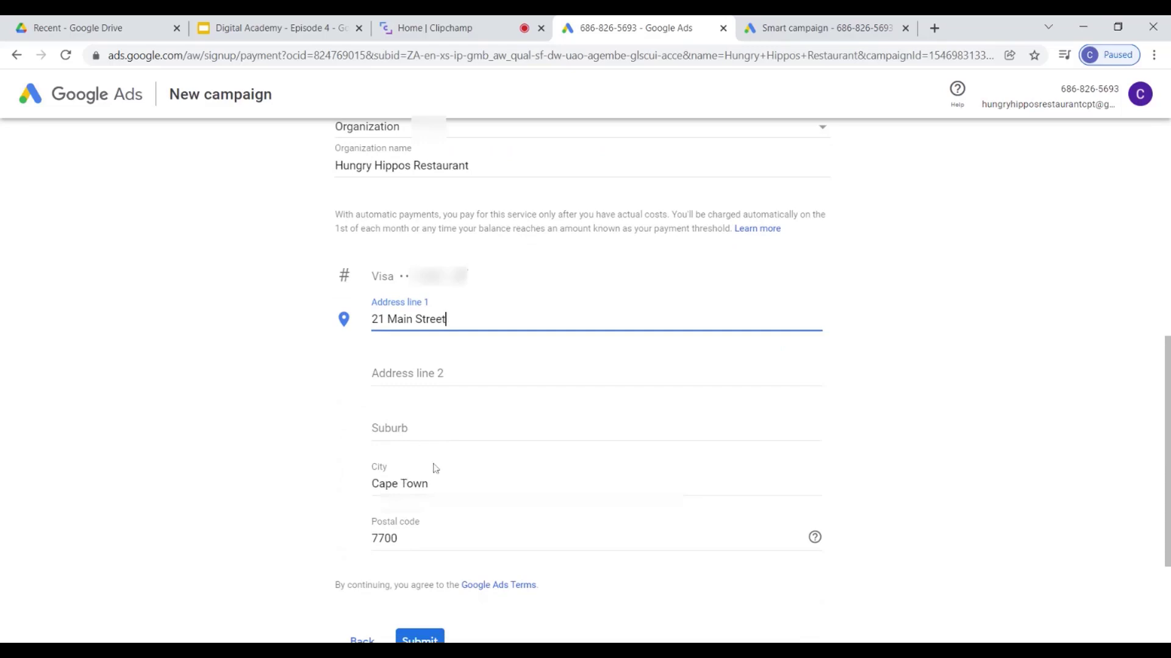
pyautogui.click(390, 429)
pyautogui.write('N')
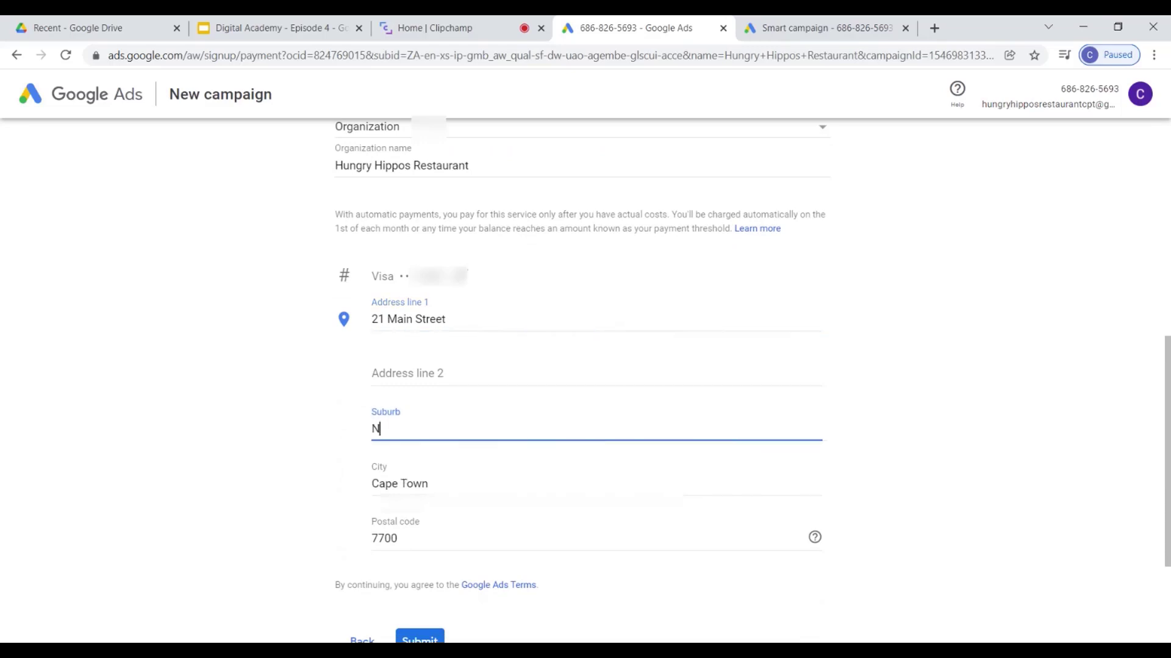
pyautogui.write('ewlands')
# Submit the payment info and accept the Smart campaign optimization and remarketing terms.
pyautogui.scroll(-3, 451, 455)
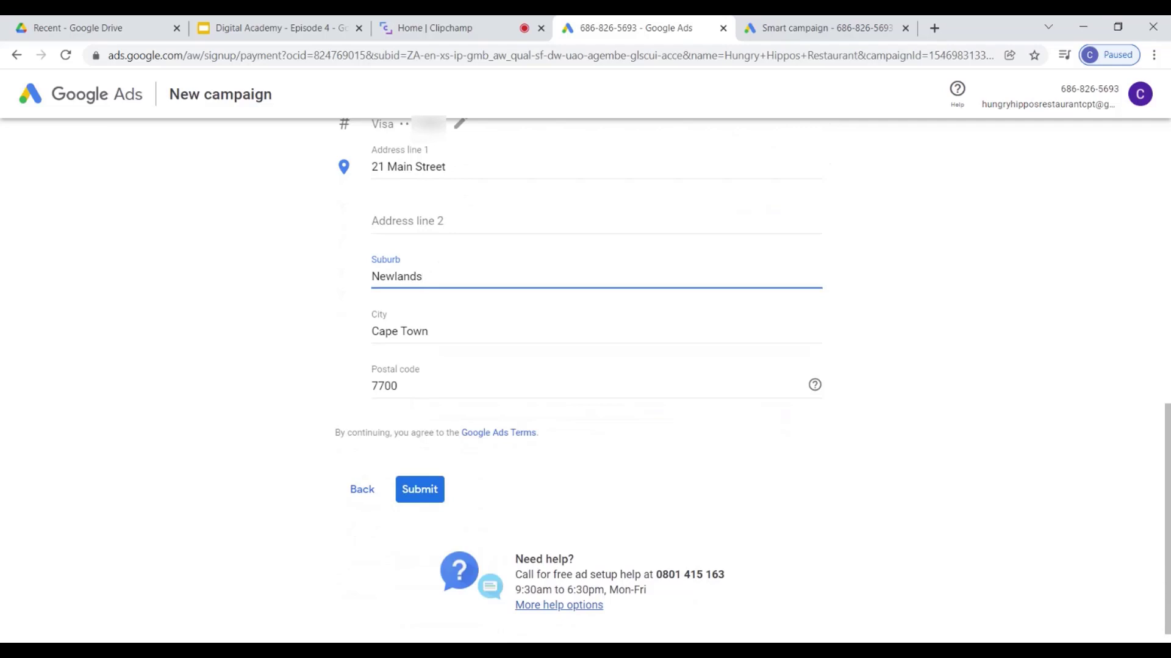
pyautogui.click(418, 491)
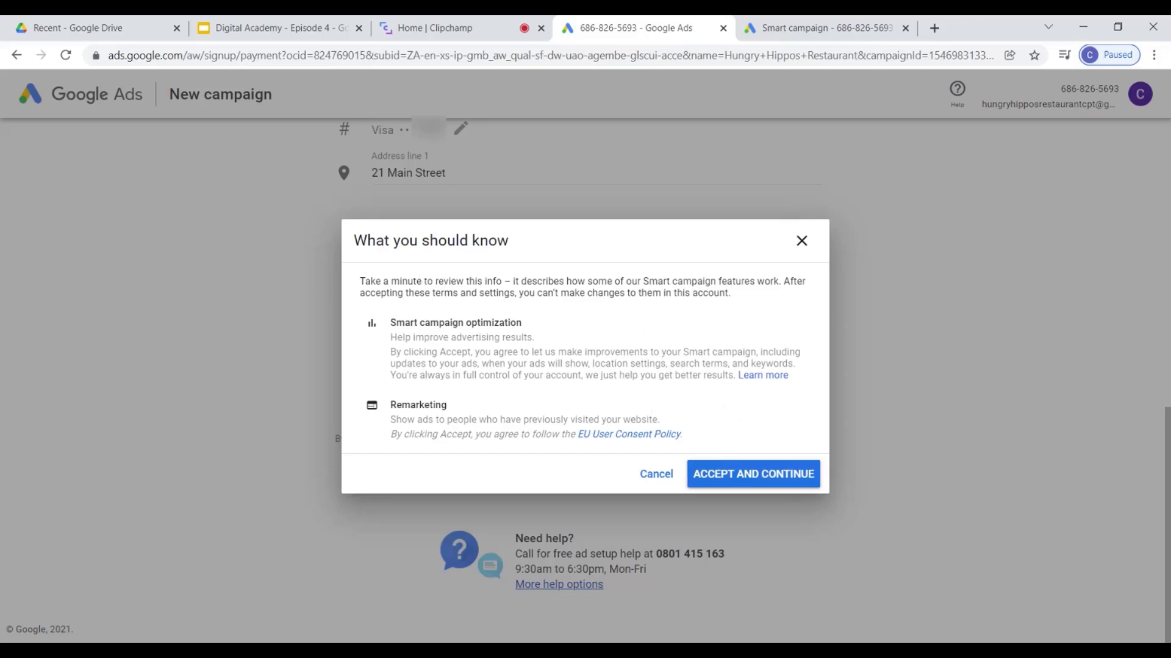
pyautogui.click(798, 477)
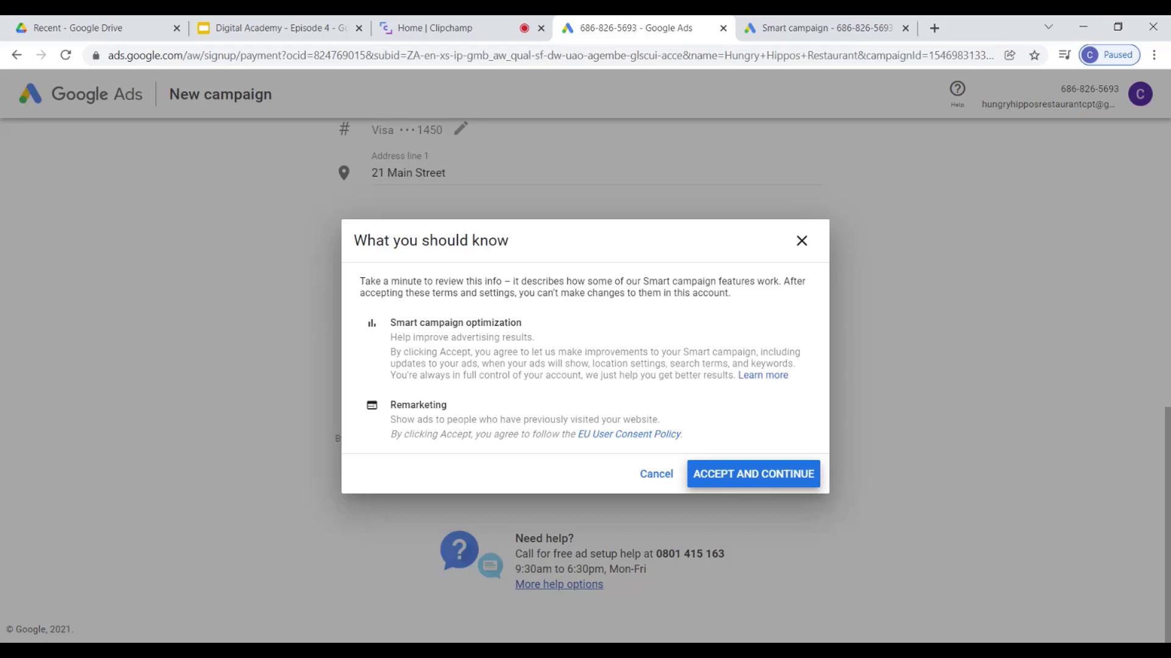
pyautogui.click(758, 478)
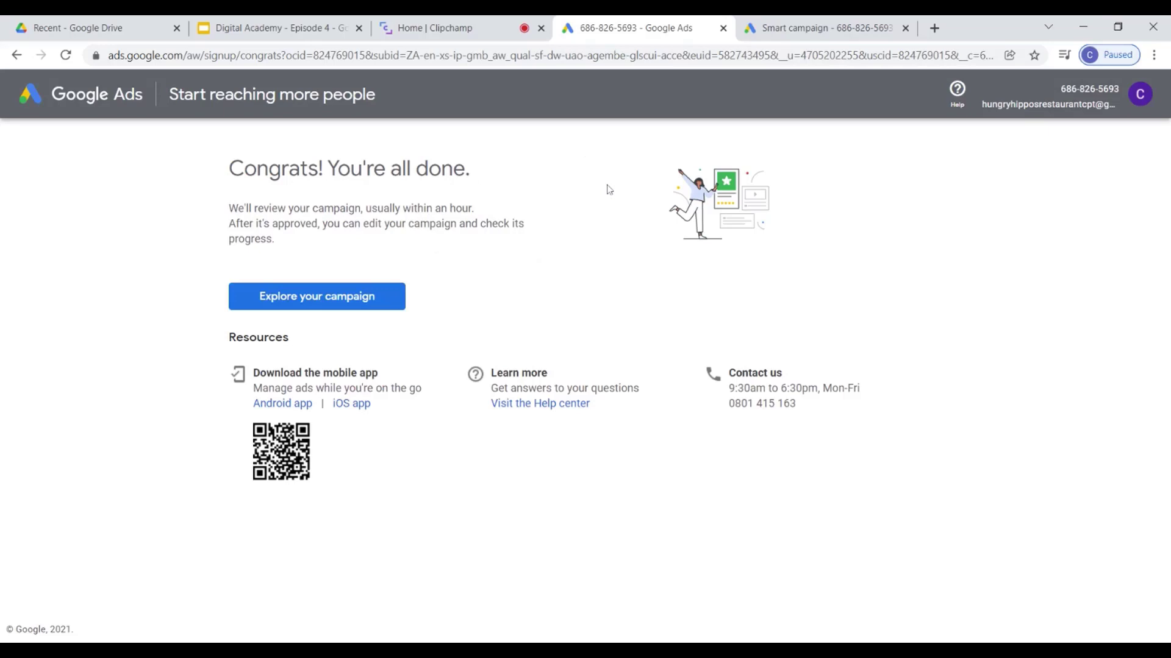
# Open the new campaign's overview and check which editing options its name offers.
pyautogui.click(343, 303)
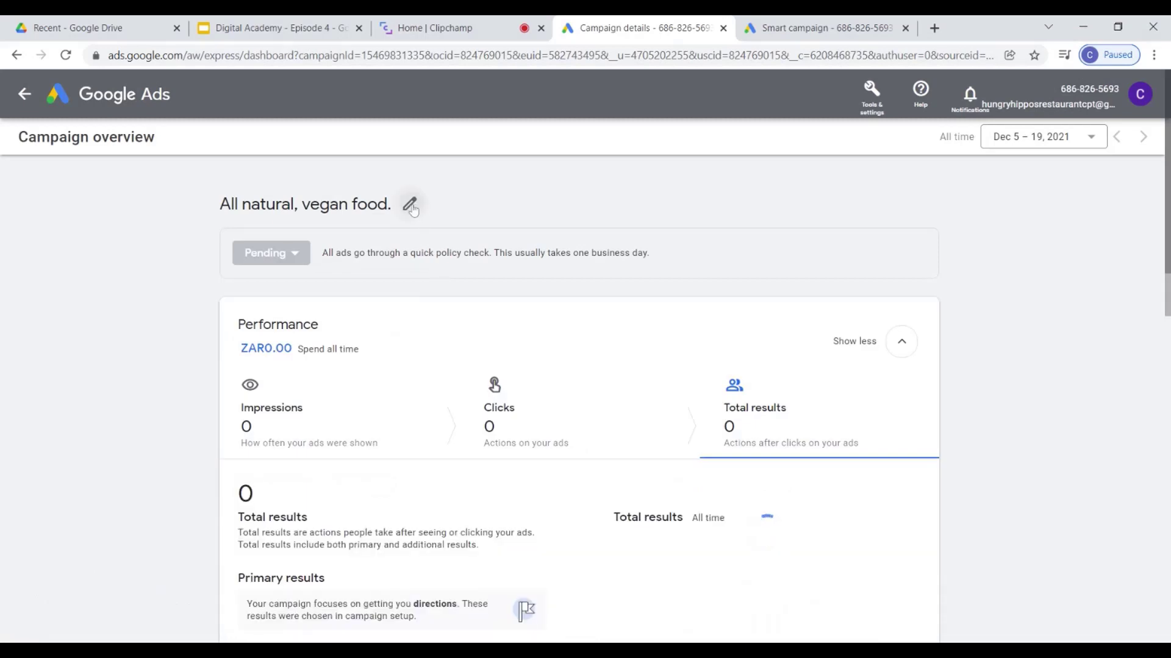
pyautogui.click(411, 206)
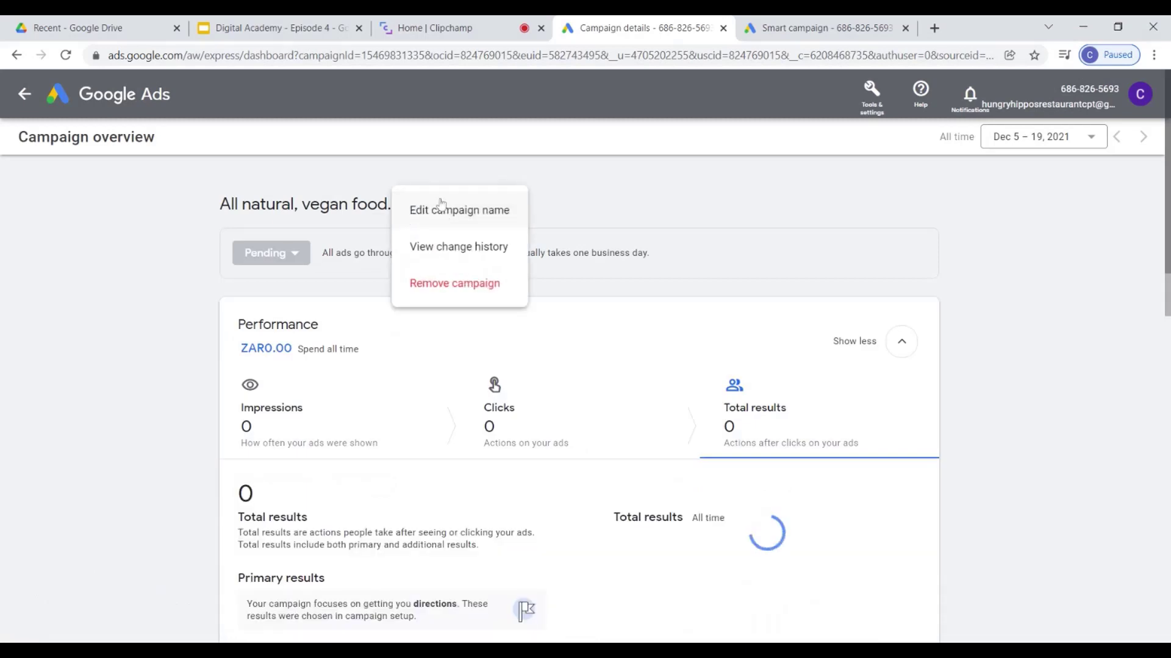
pyautogui.click(665, 206)
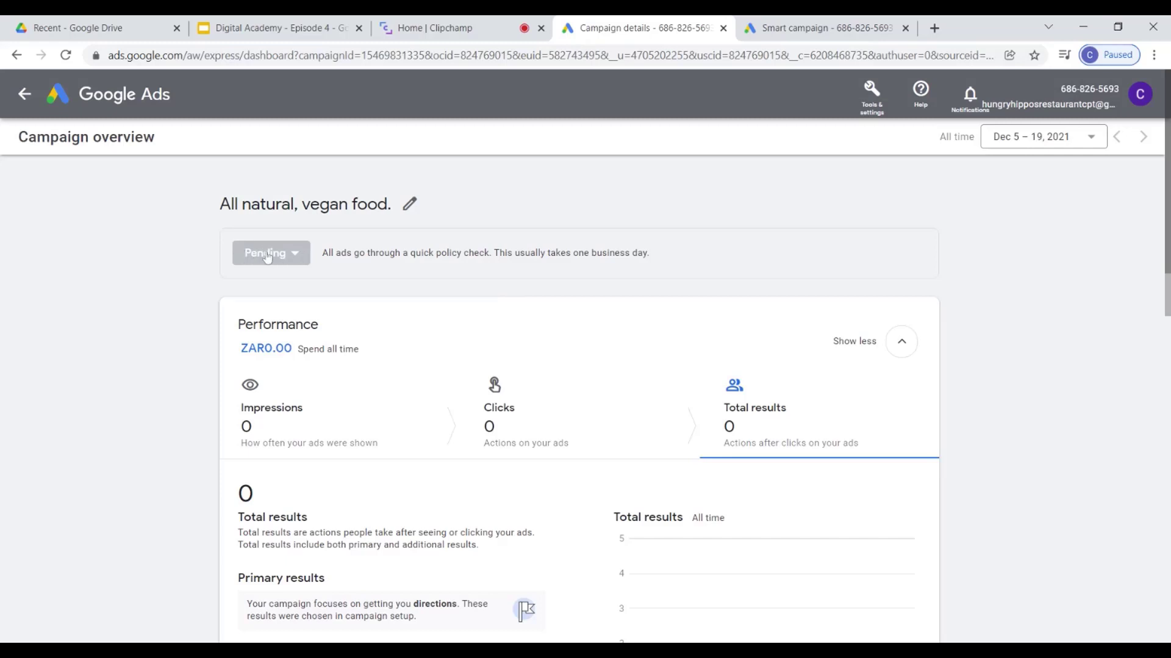
# Examine the campaign overview's status and performance section, including impressions, clicks, total results, directions and calls.
pyautogui.scroll(-2, 531, 274)
pyautogui.scroll(2, 531, 274)
pyautogui.scroll(-3, 744, 418)
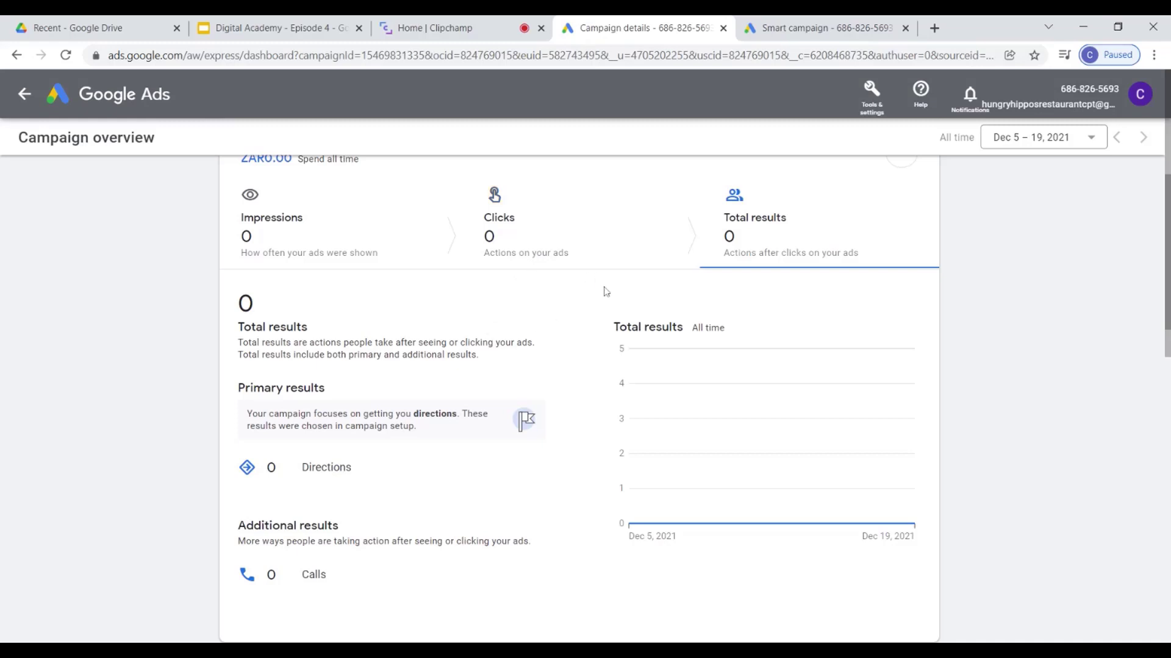
pyautogui.scroll(-2, 427, 399)
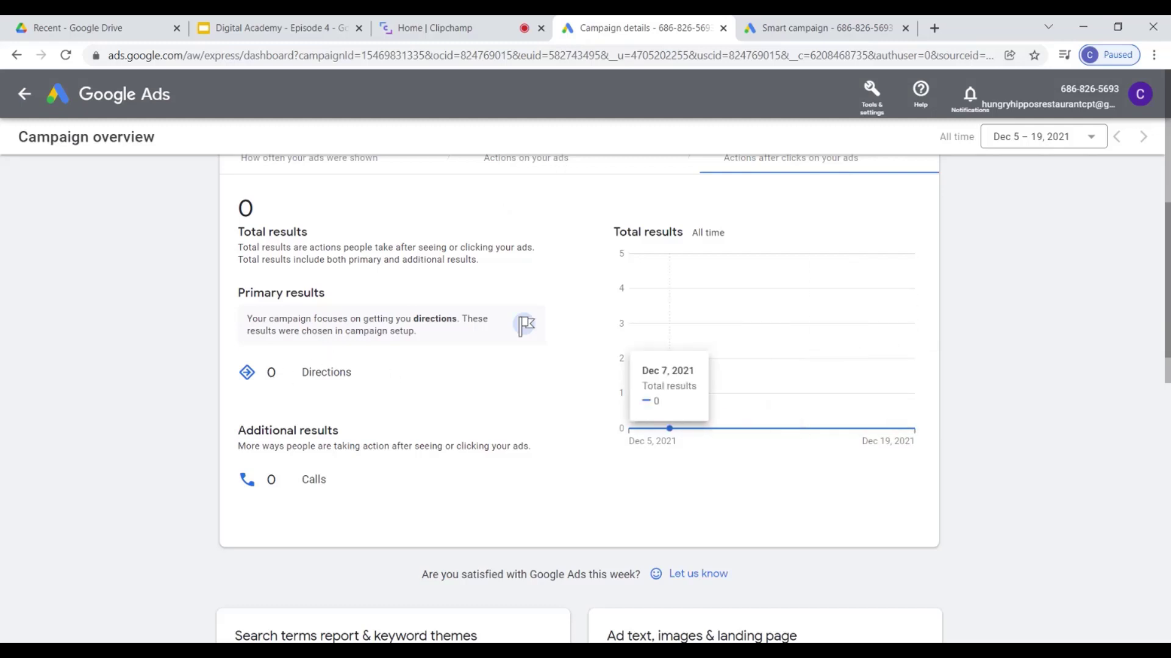
pyautogui.scroll(5, 1144, 296)
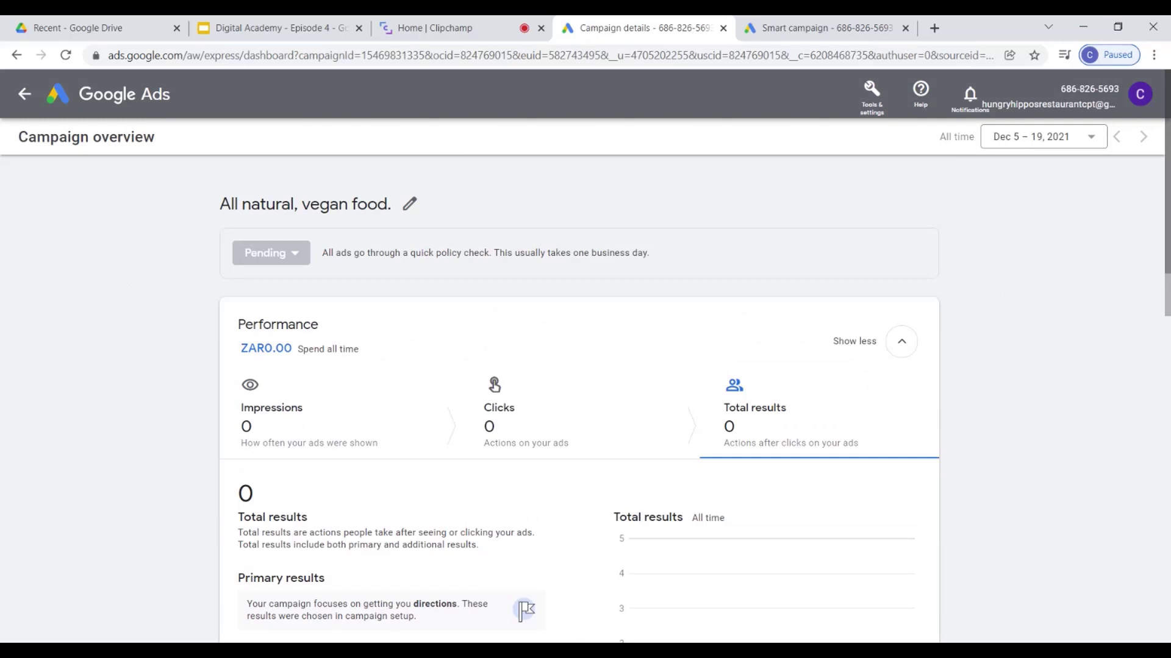
pyautogui.scroll(-3, 760, 347)
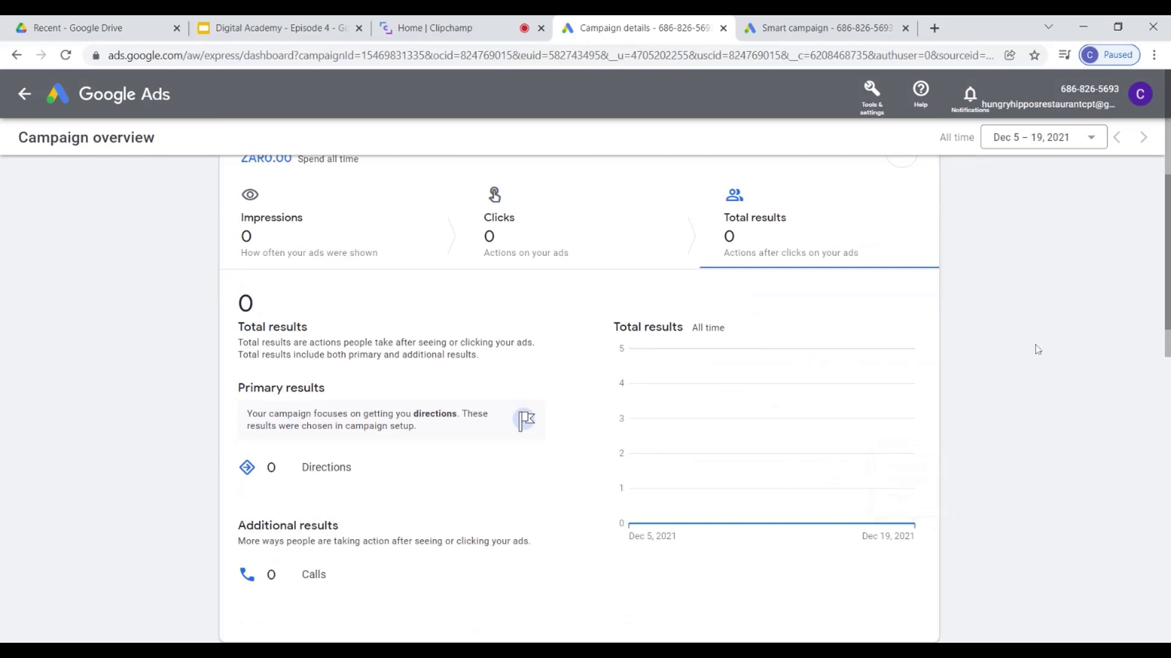
pyautogui.scroll(2, 996, 344)
pyautogui.scroll(2, 988, 341)
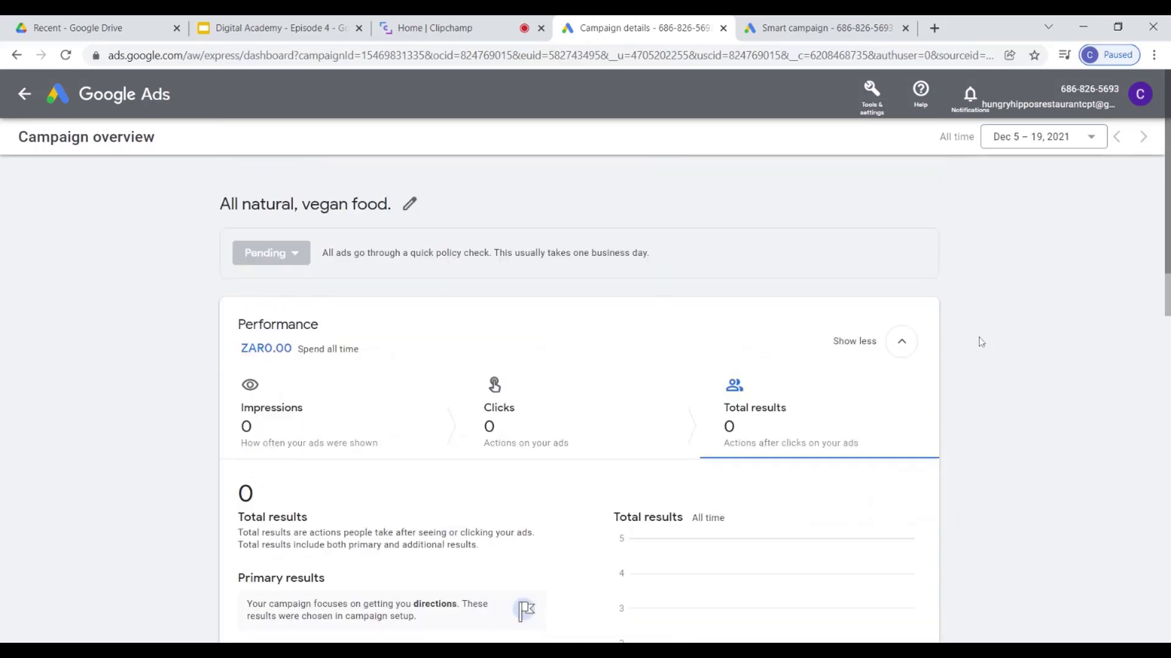
# Look through the campaign overview down to the Budget card and dismiss the "More powerful location controls" tip covering it.
pyautogui.scroll(-4, 915, 340)
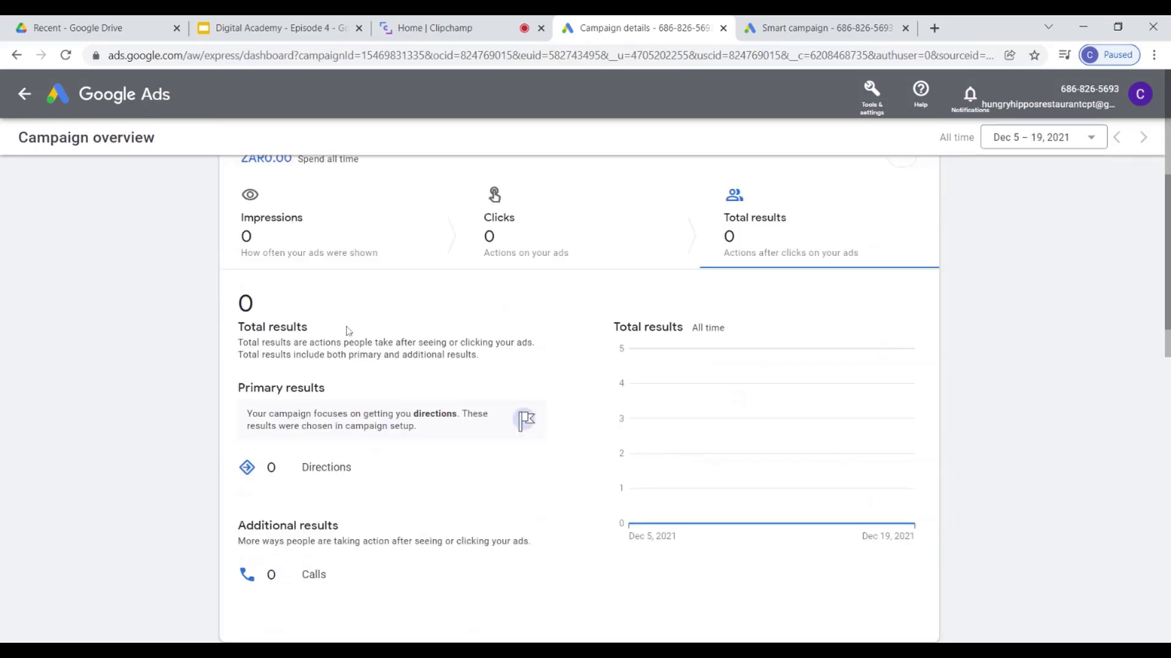
pyautogui.scroll(2, 478, 308)
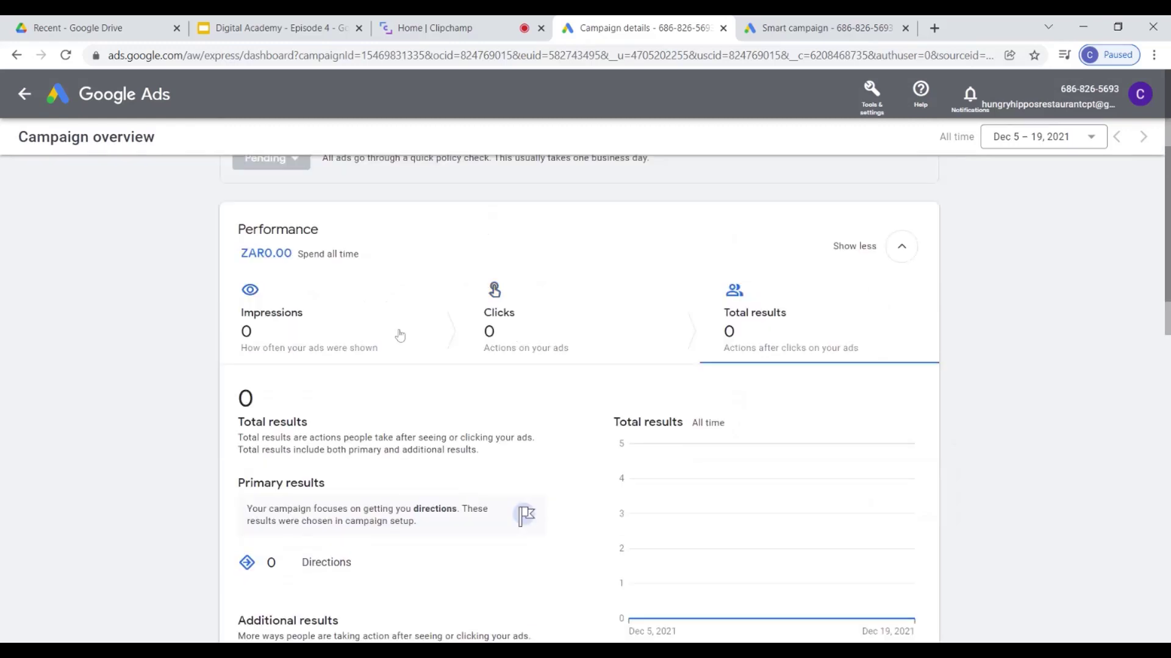
pyautogui.scroll(2, 529, 352)
pyautogui.scroll(-12, 529, 352)
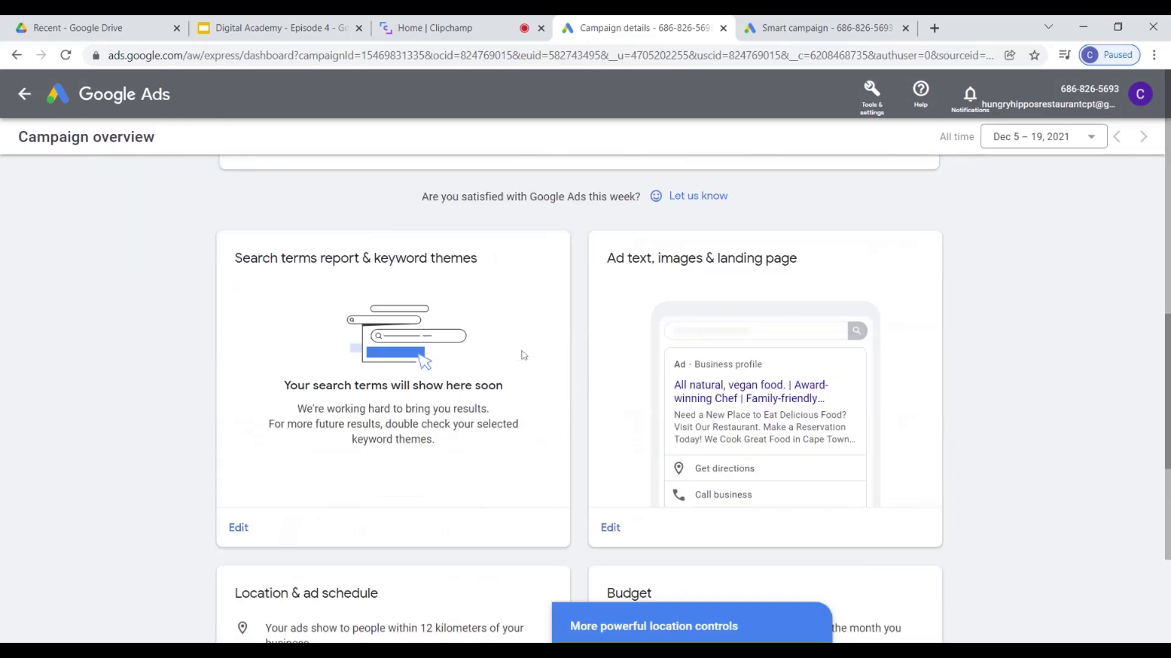
pyautogui.scroll(-2, 414, 291)
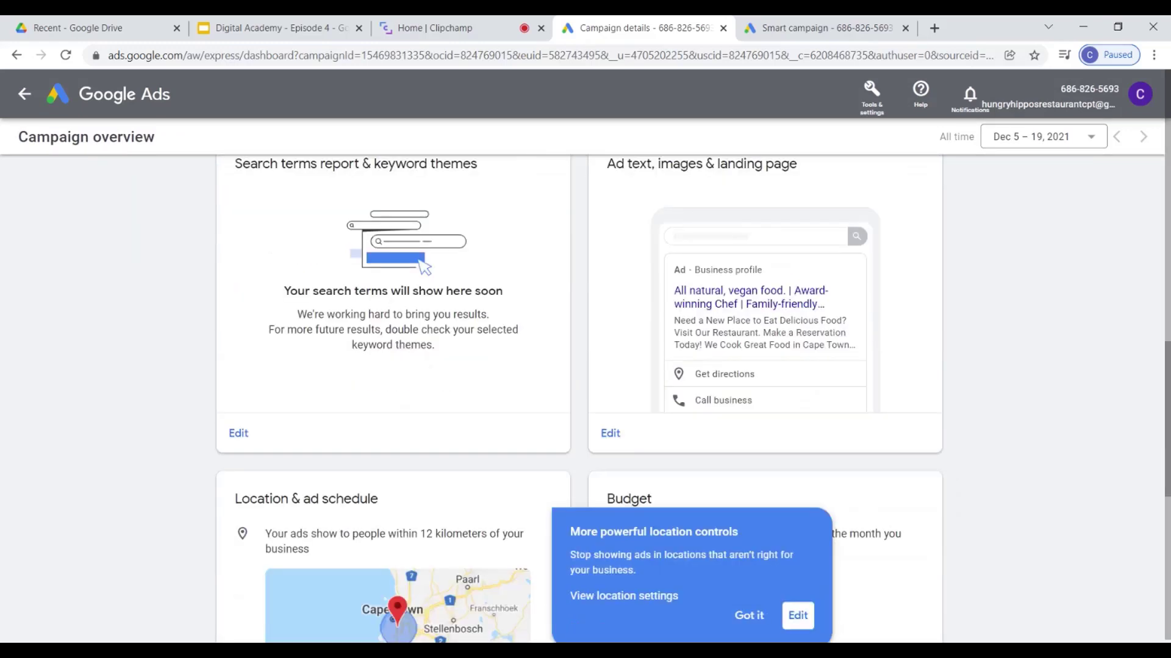
pyautogui.scroll(-5, 497, 314)
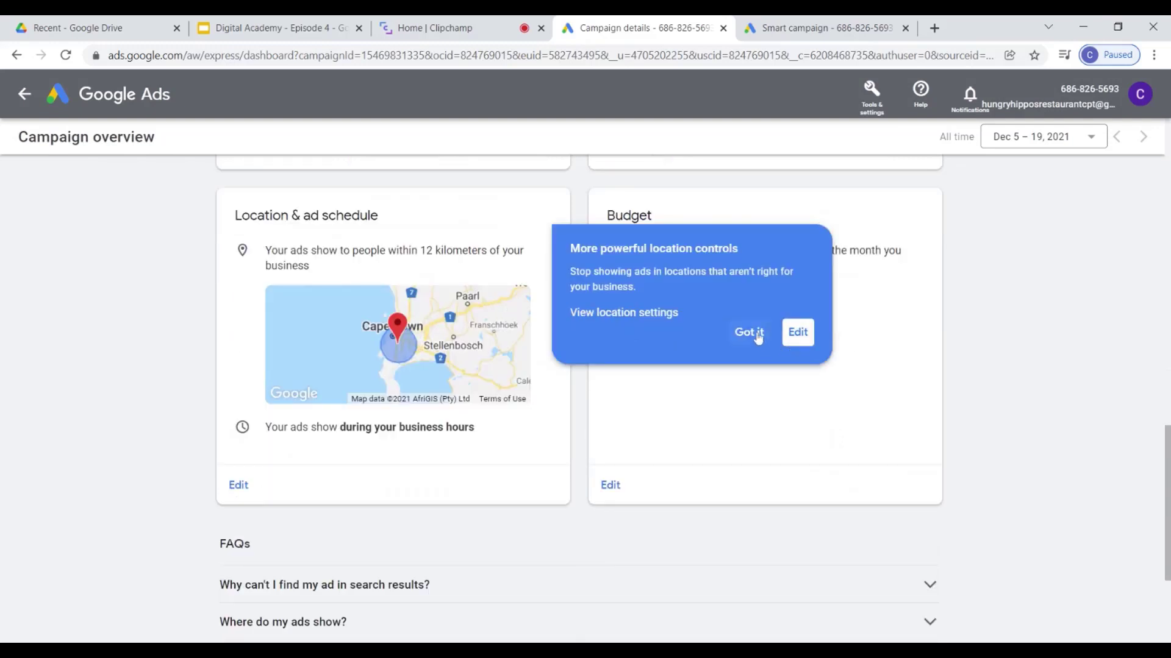
pyautogui.click(749, 332)
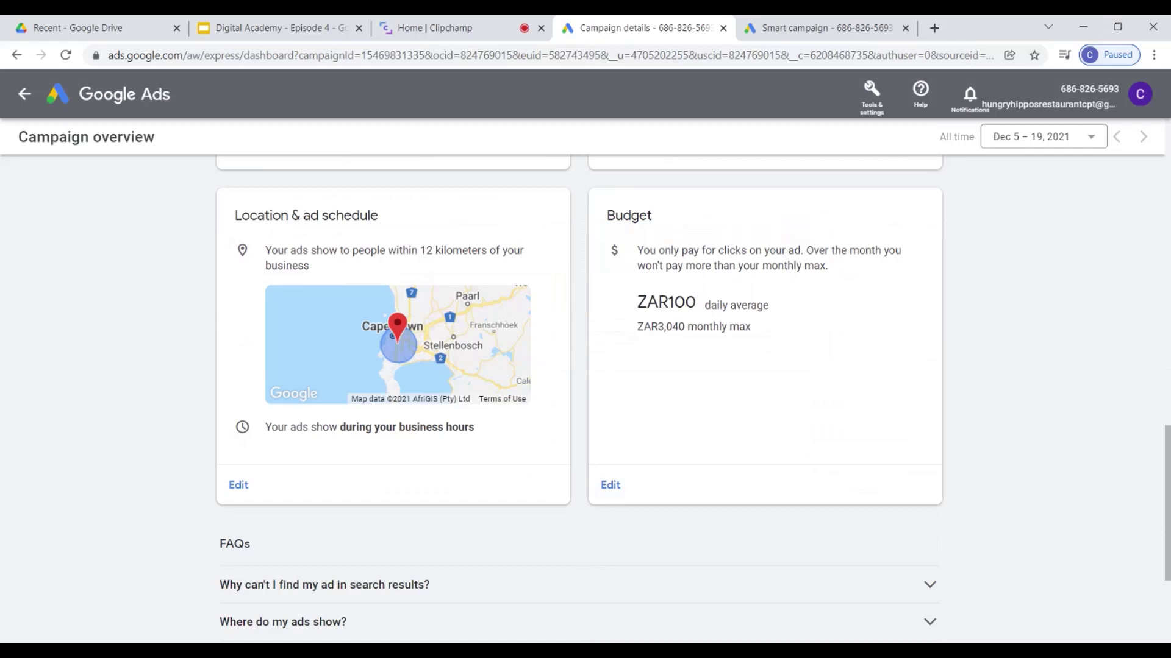
# Review the campaign overview's location and ad schedule, budget, FAQs, keyword themes, ad text and performance sections.
pyautogui.scroll(-3, 275, 390)
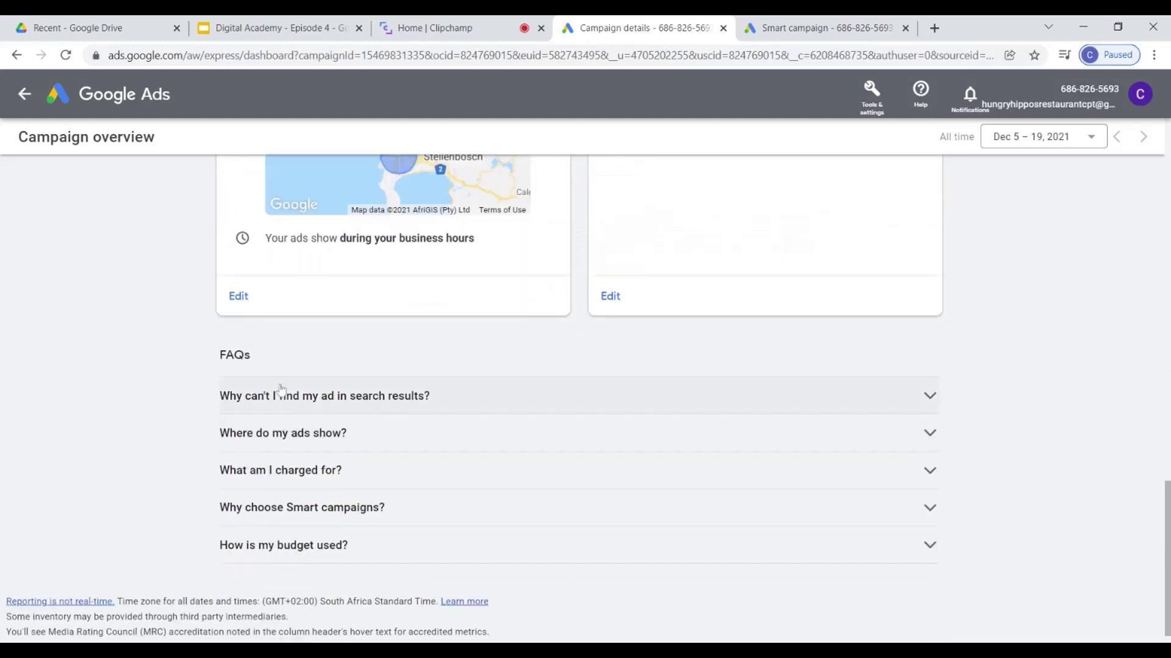
pyautogui.scroll(3, 321, 309)
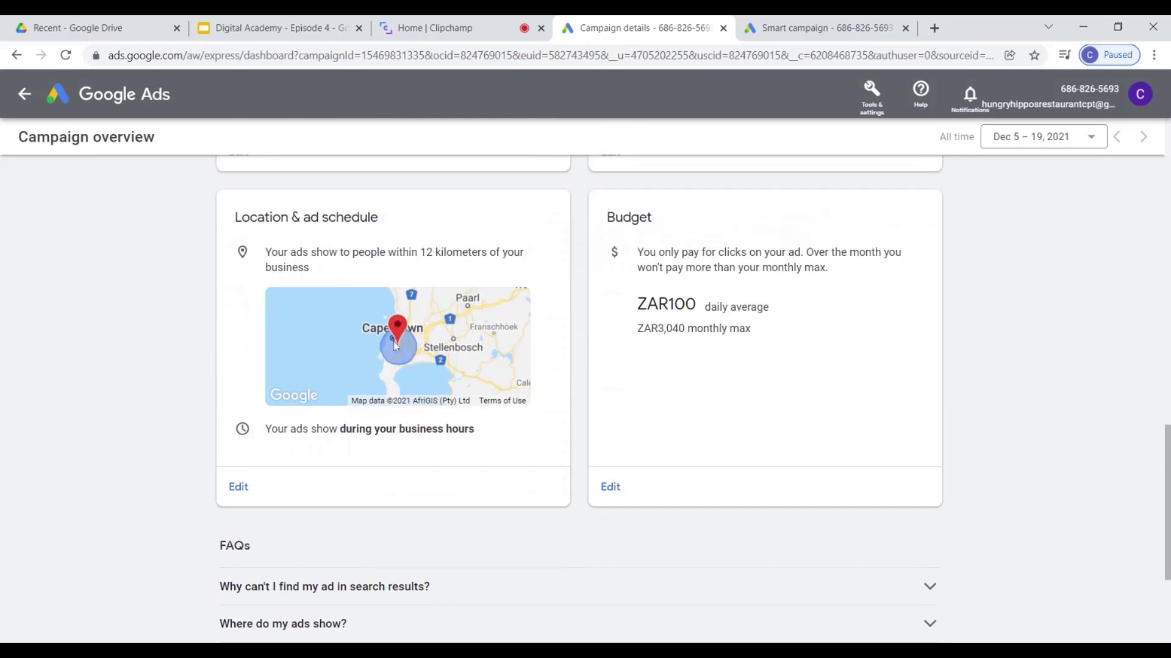
pyautogui.scroll(-3, 451, 378)
pyautogui.scroll(7, 463, 383)
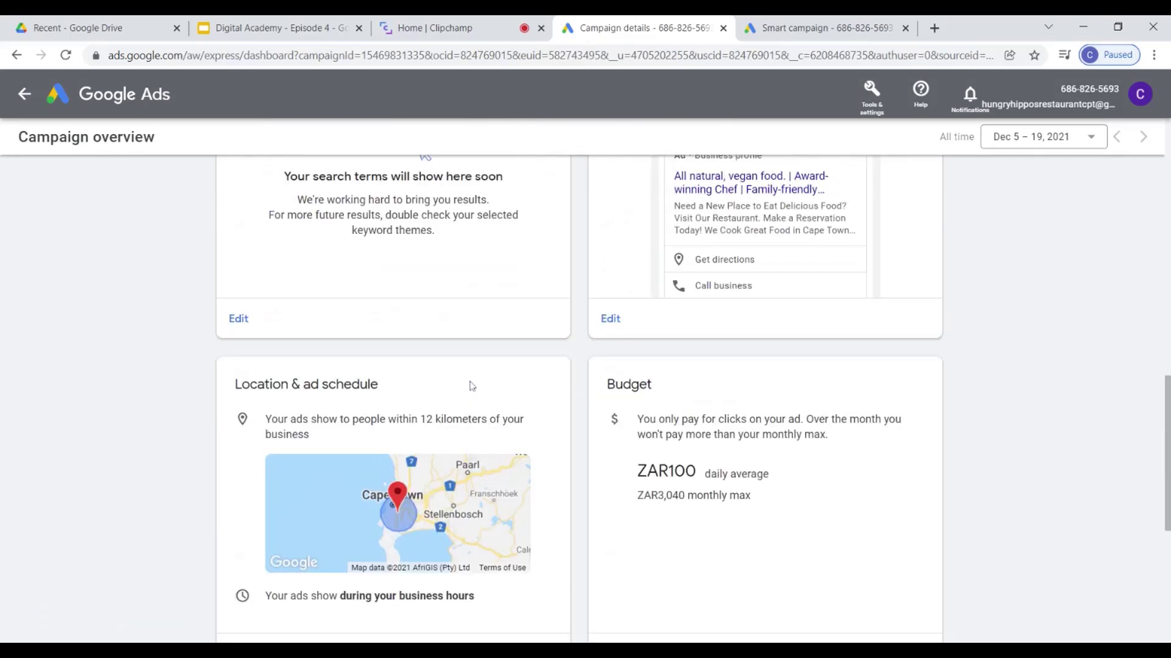
pyautogui.scroll(-7, 427, 415)
pyautogui.scroll(11, 378, 427)
pyautogui.scroll(3, 403, 393)
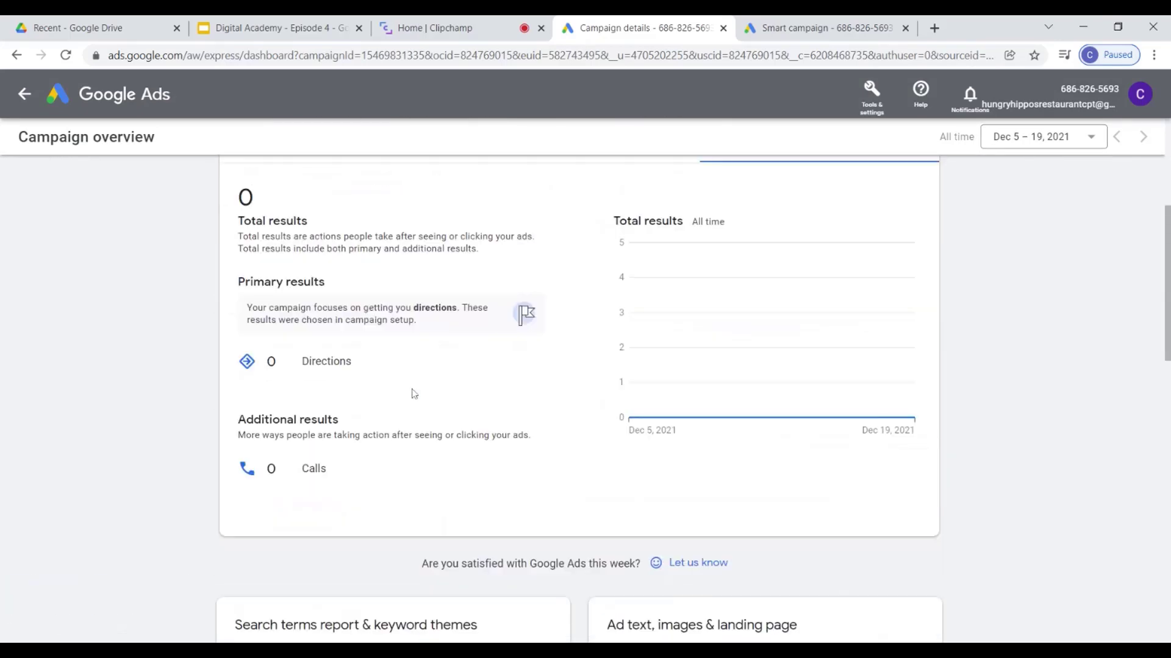
pyautogui.scroll(-9, 439, 397)
pyautogui.scroll(4, 604, 408)
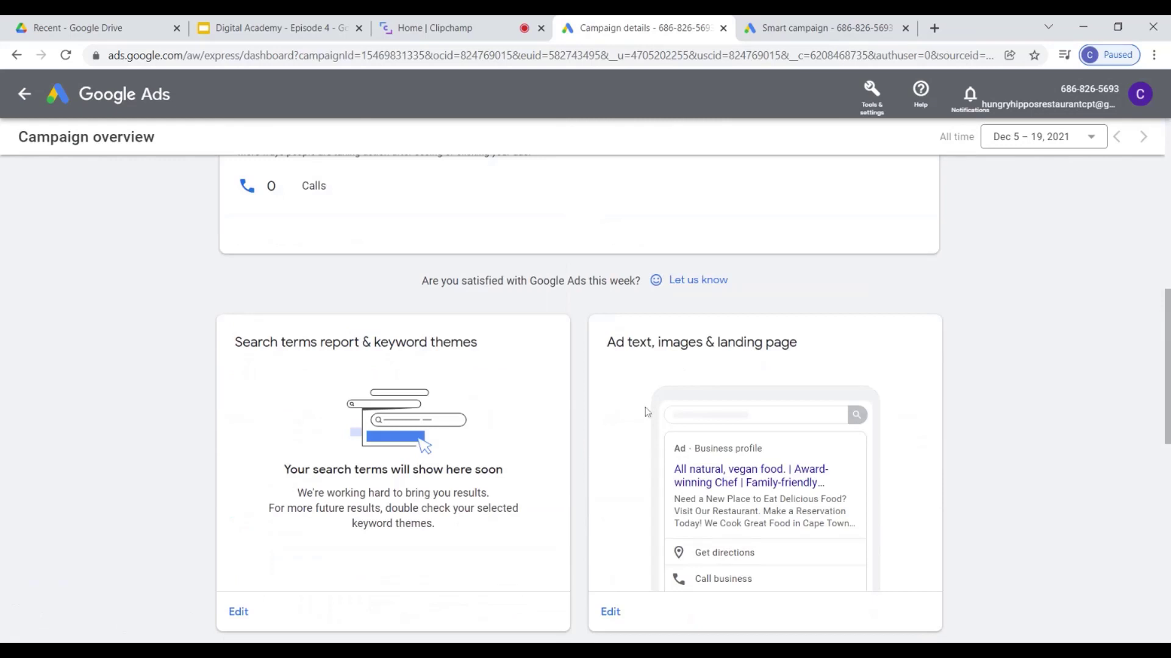
pyautogui.scroll(-1, 615, 410)
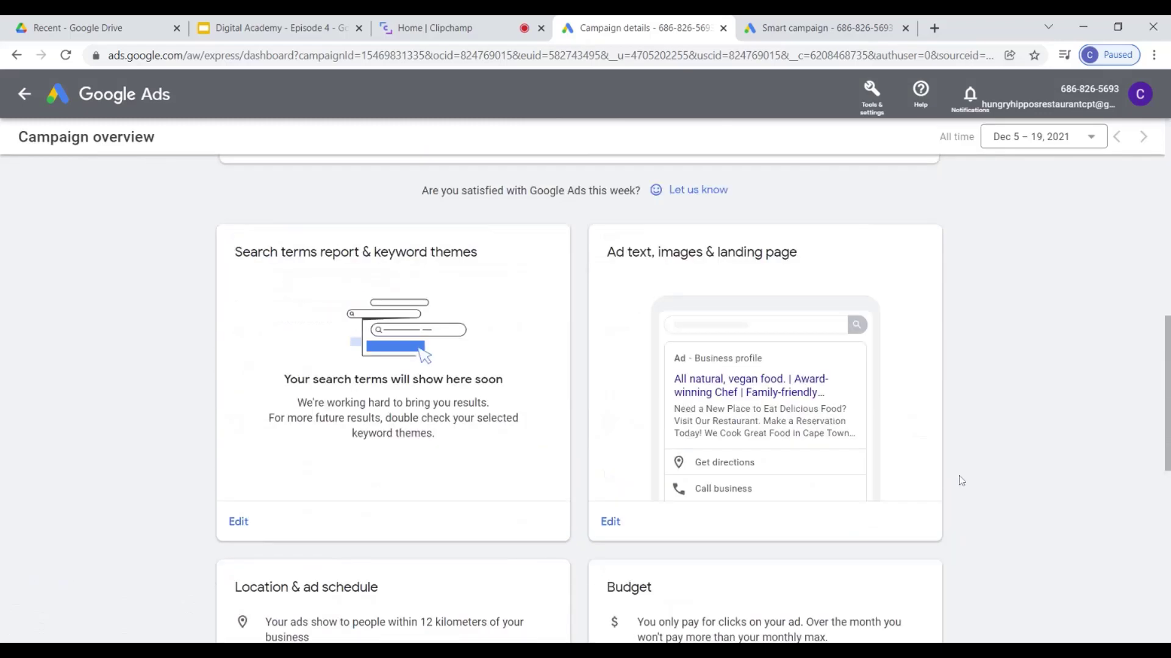
pyautogui.scroll(2, 951, 477)
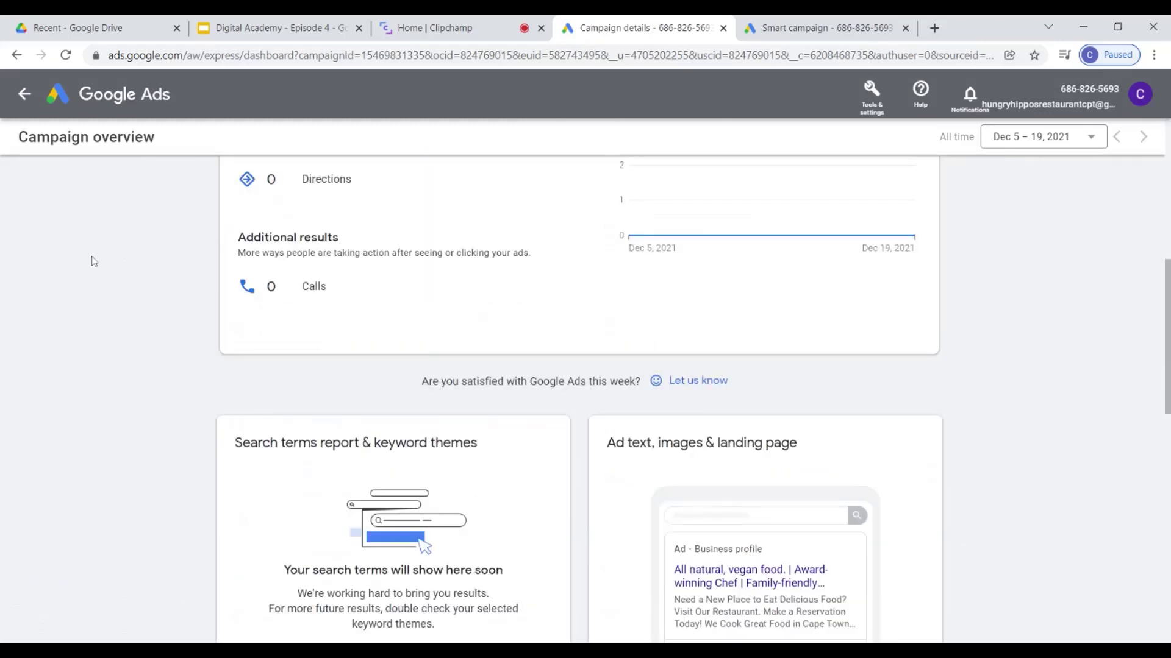
pyautogui.scroll(5, 951, 345)
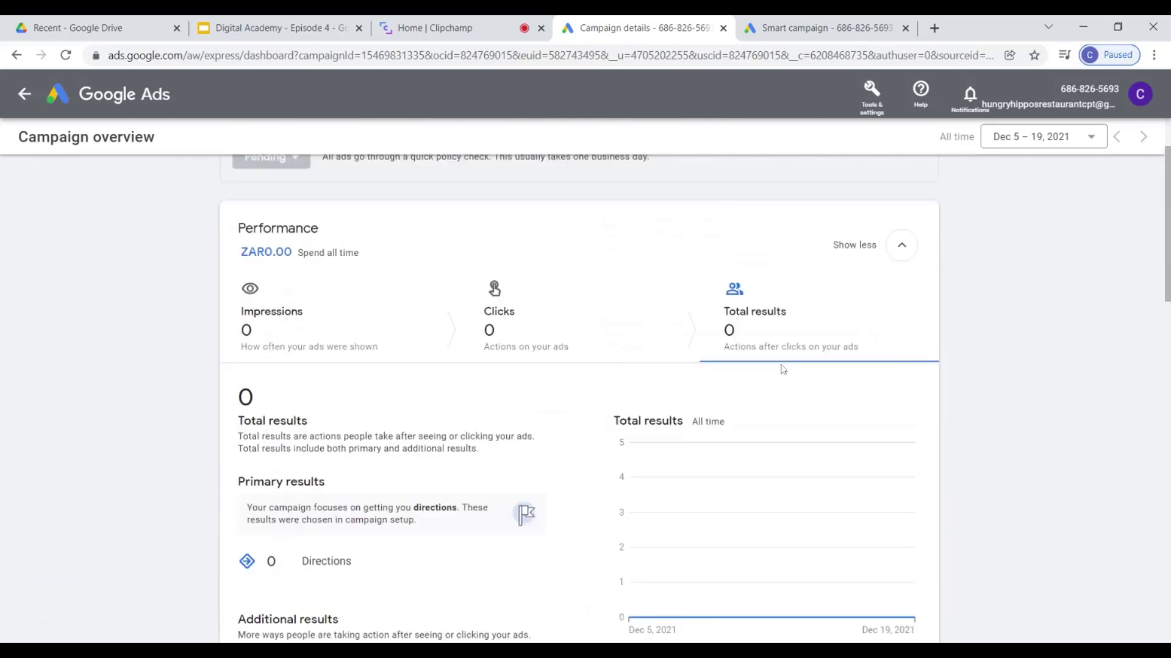
pyautogui.scroll(2, 782, 369)
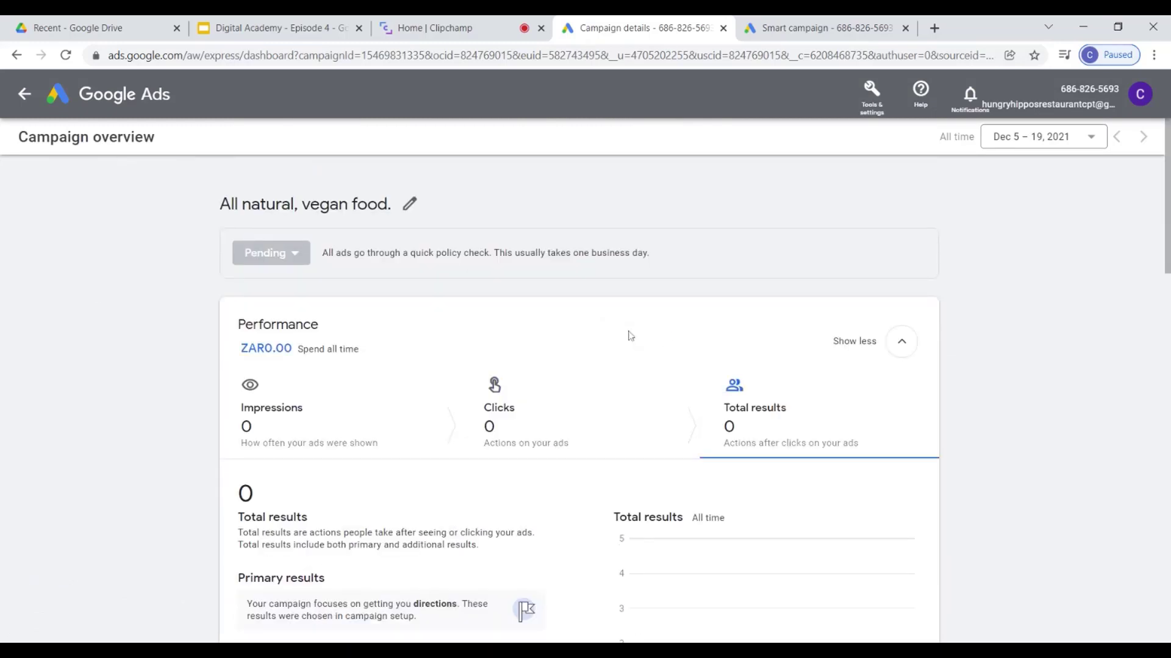